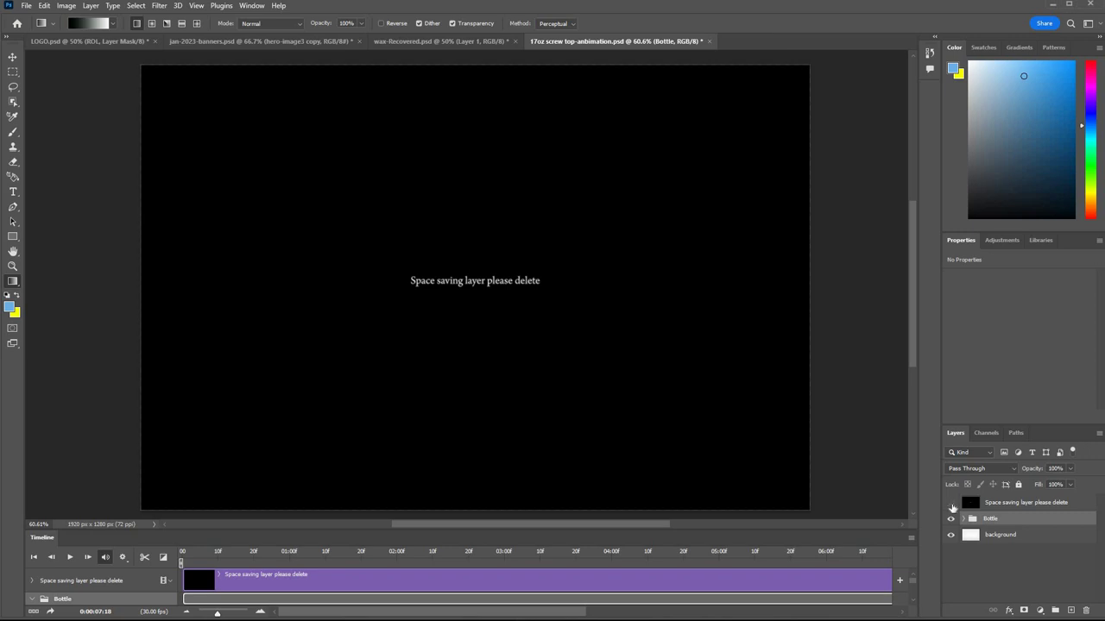
Step: Hide the black space-saving layer, expand the Bottle group, select the STEP 1 smart object and widen the panel dock
left_click(952, 505)
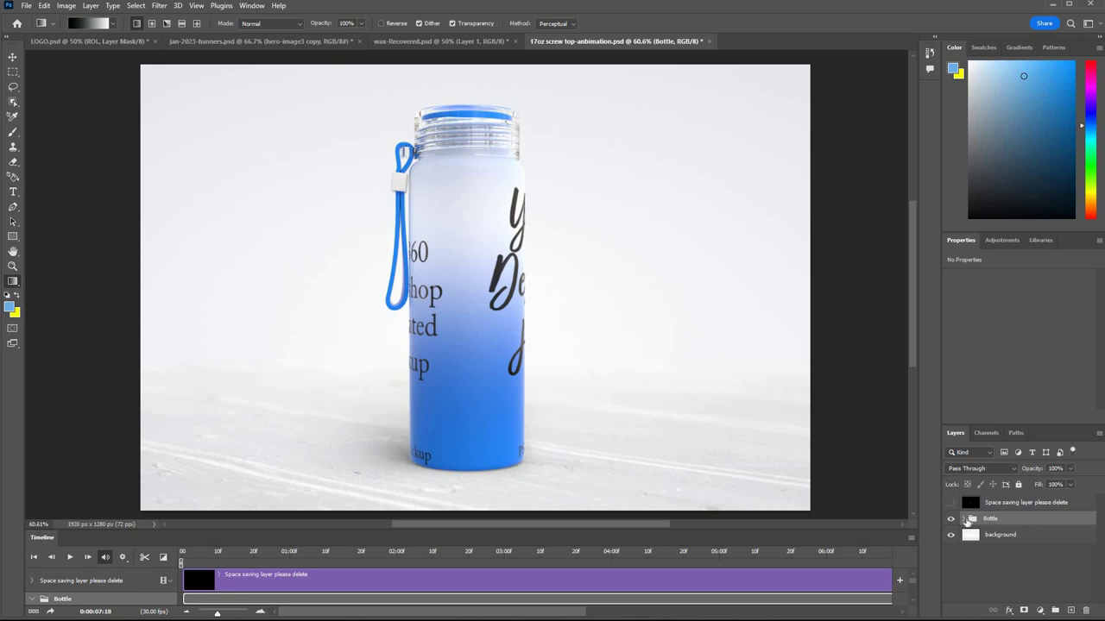
left_click(963, 519)
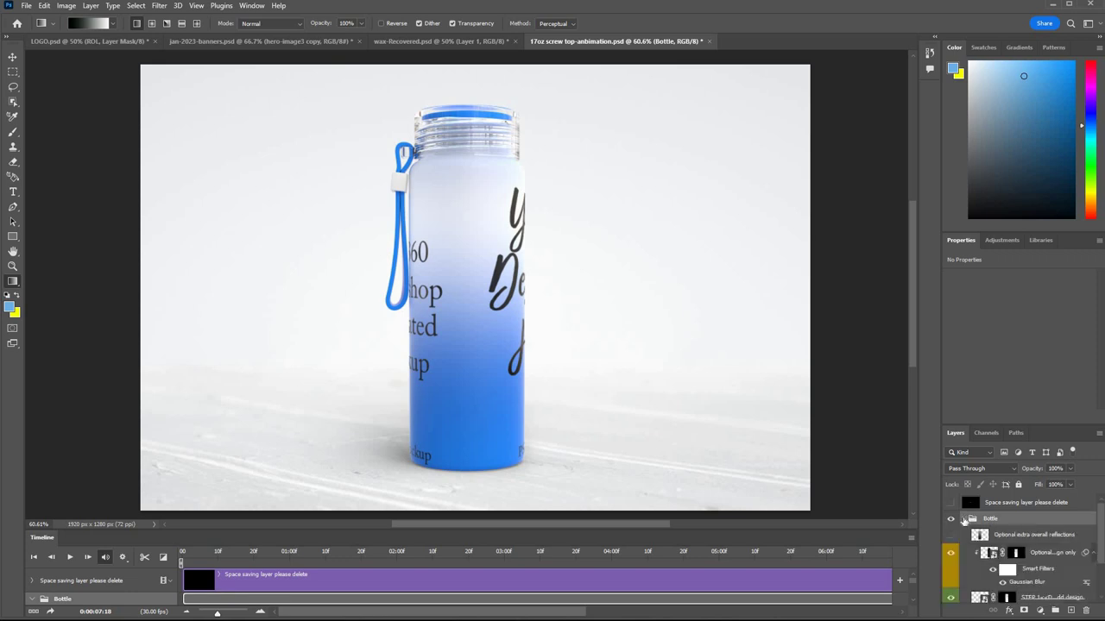
scroll(963, 519, "down", 2)
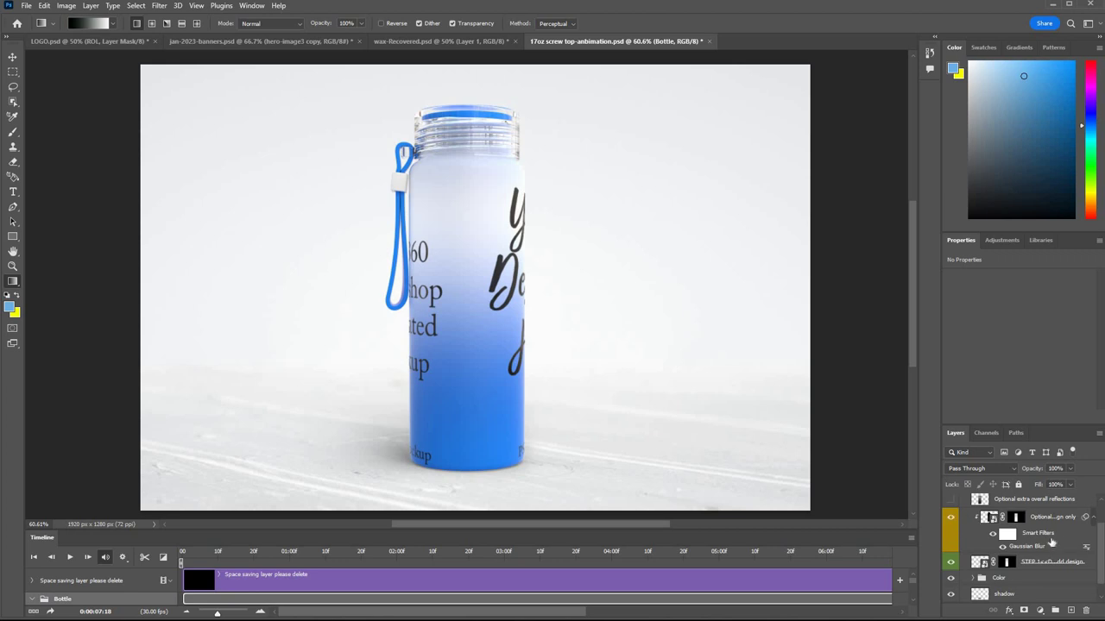
scroll(971, 531, "down", 1)
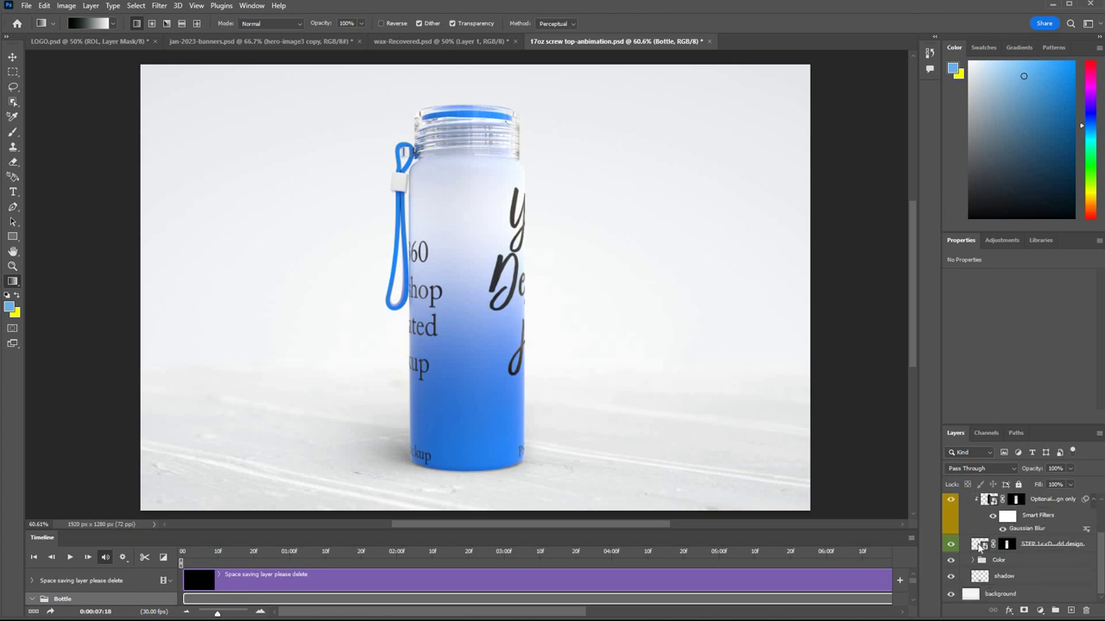
left_click(981, 546)
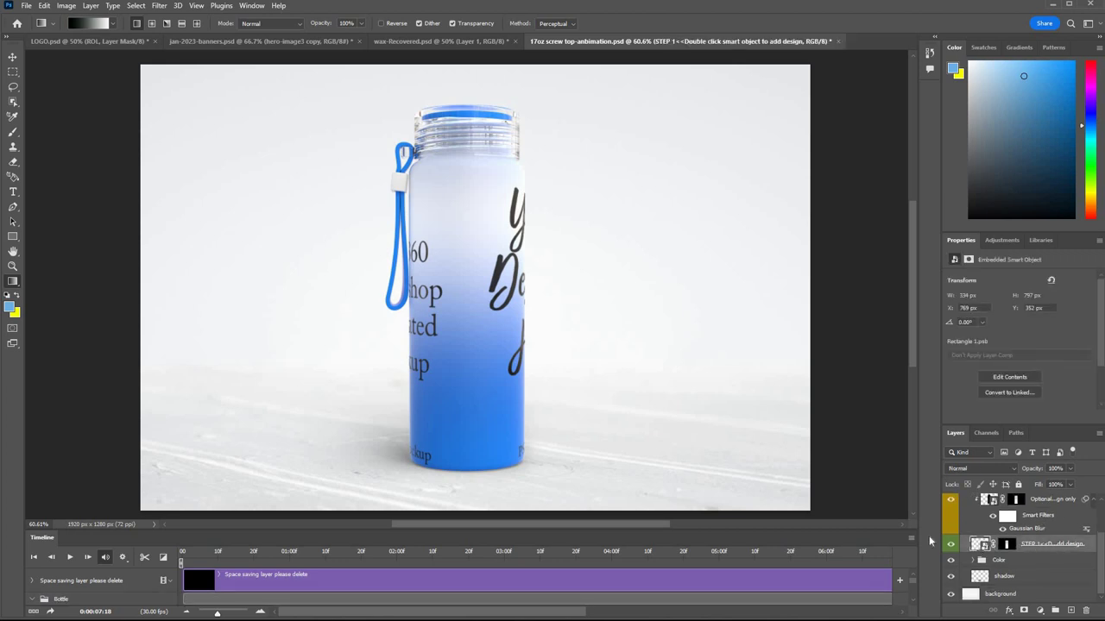
left_click_drag(920, 538, 855, 536)
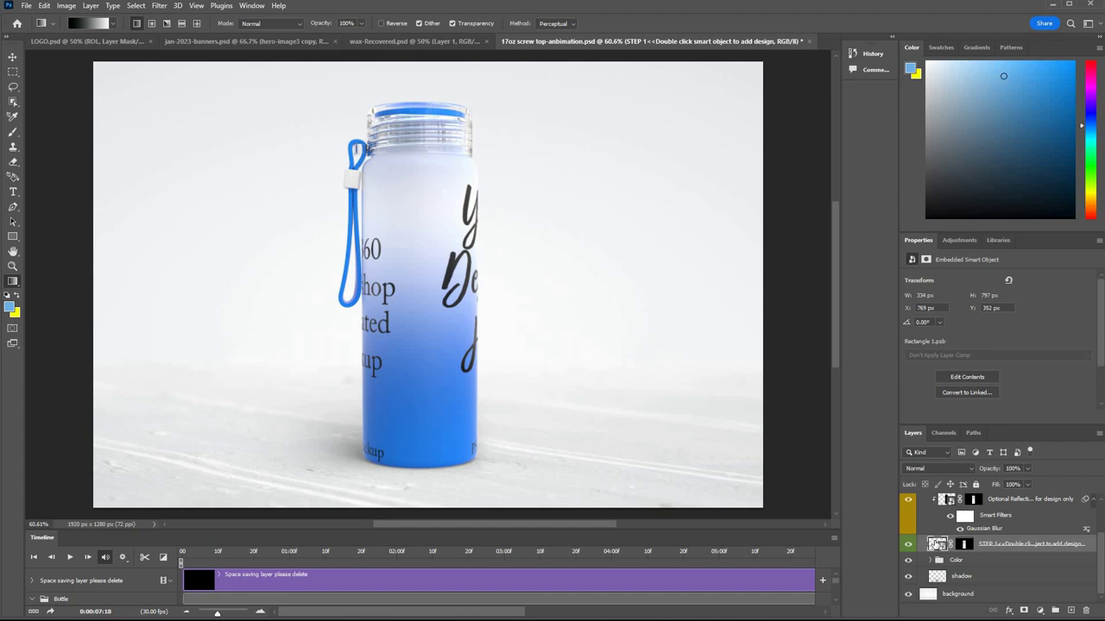
Step: Open the STEP 1 smart object, then its nested STEP 2 design.png artwork
double_click(937, 543)
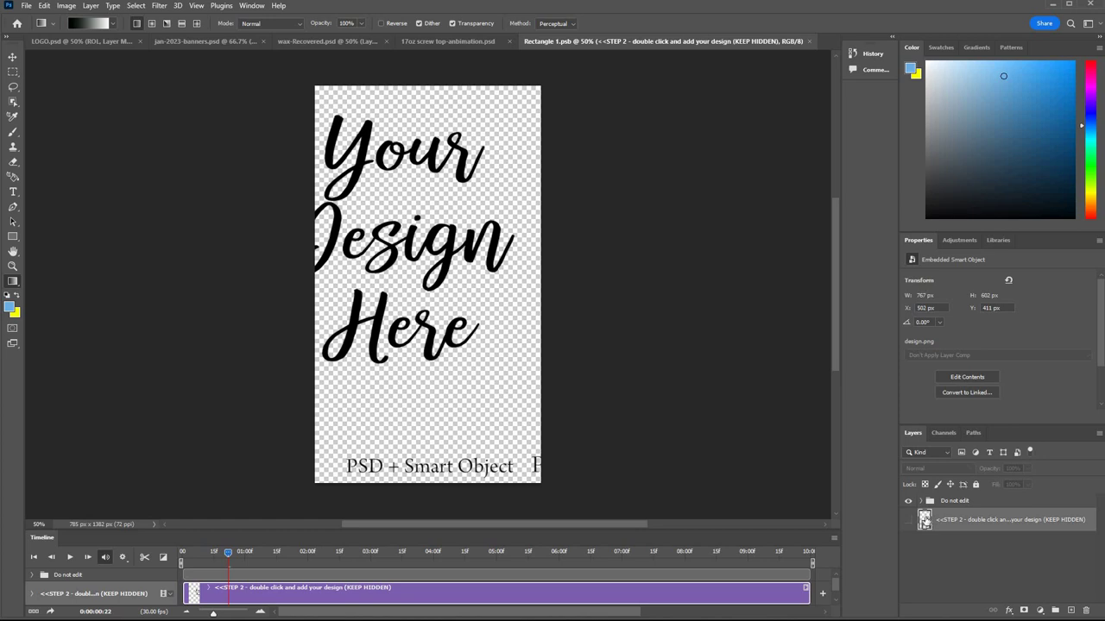
double_click(924, 520)
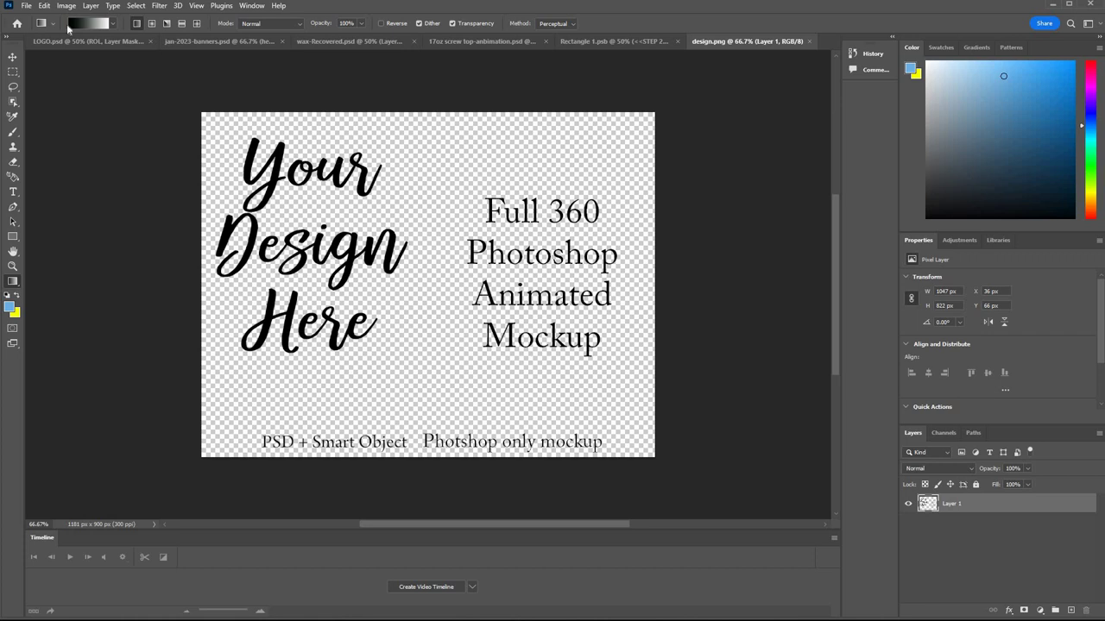
Step: Place Embedded the B.png split monogram from the splitMono01 folder
left_click(26, 6)
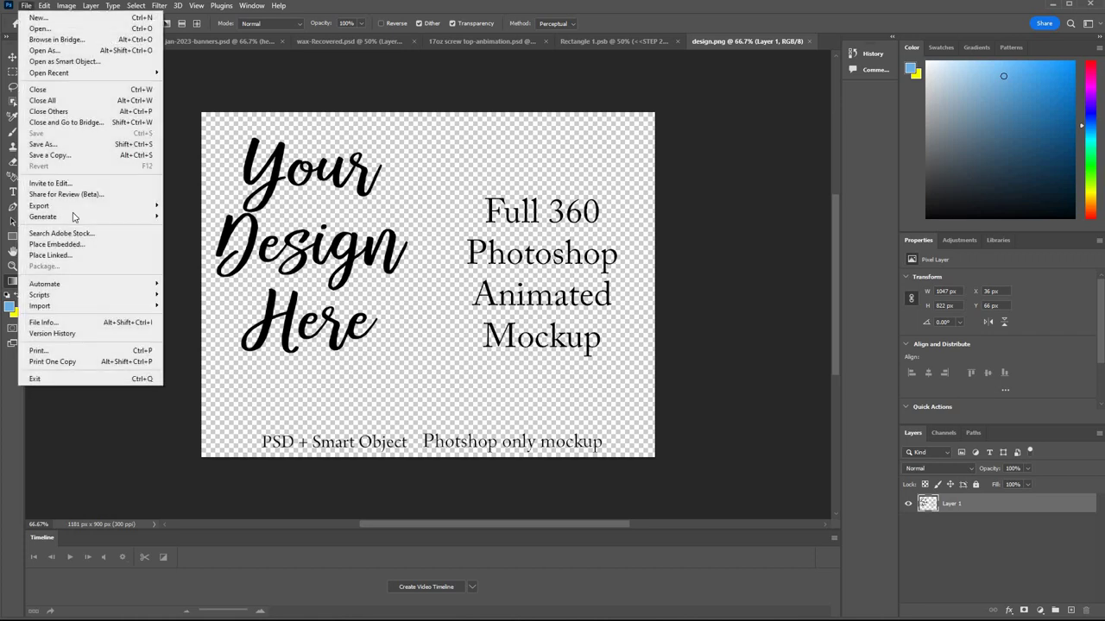
left_click(81, 245)
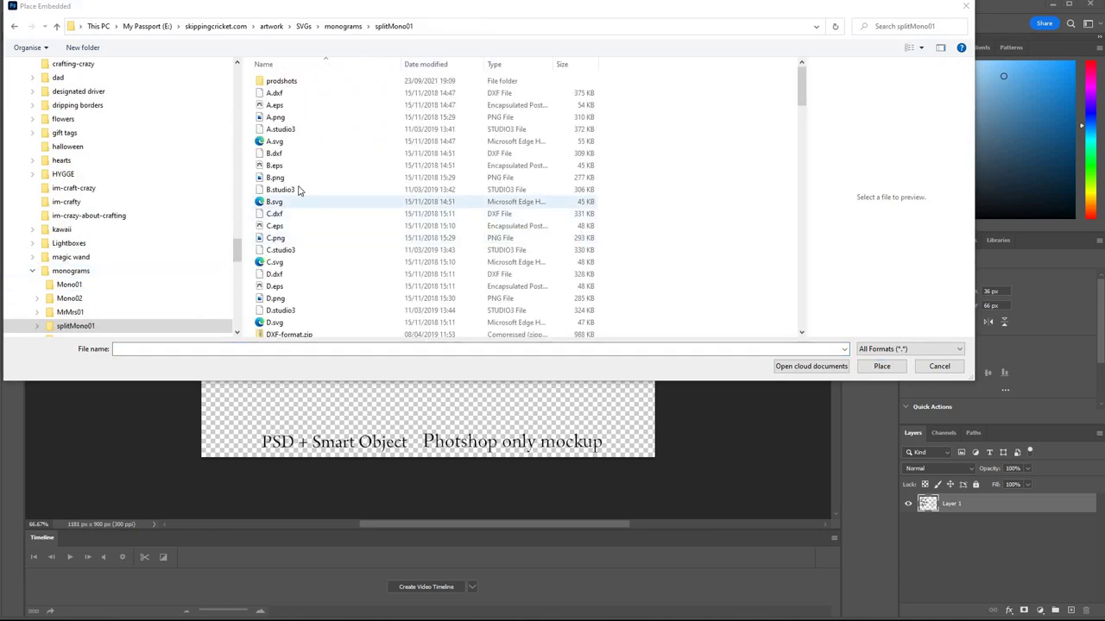
left_click(296, 179)
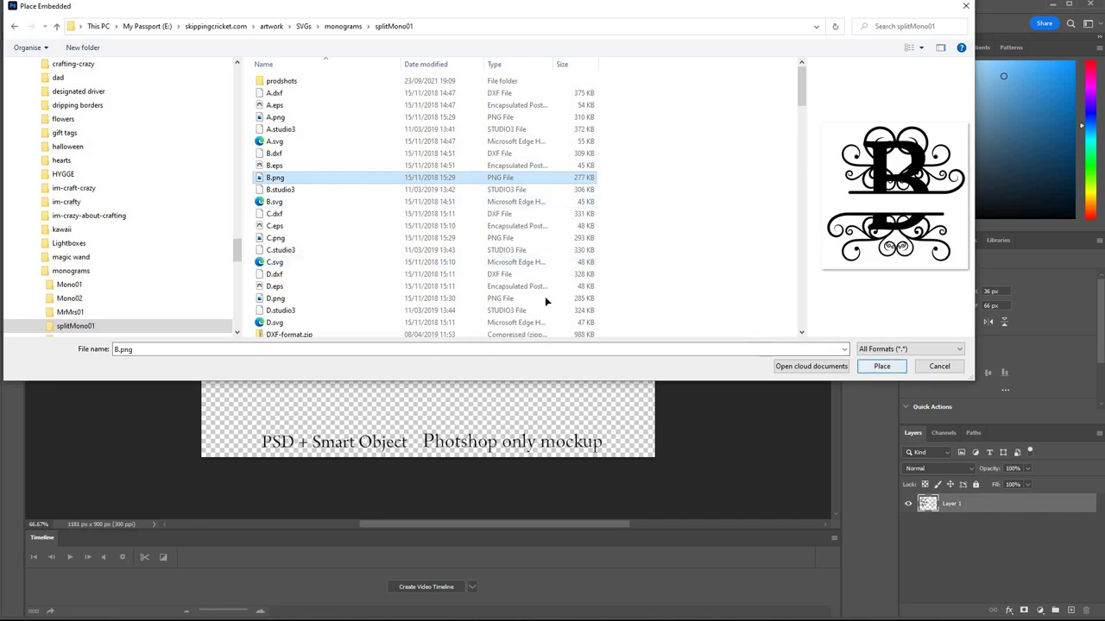
left_click(882, 368)
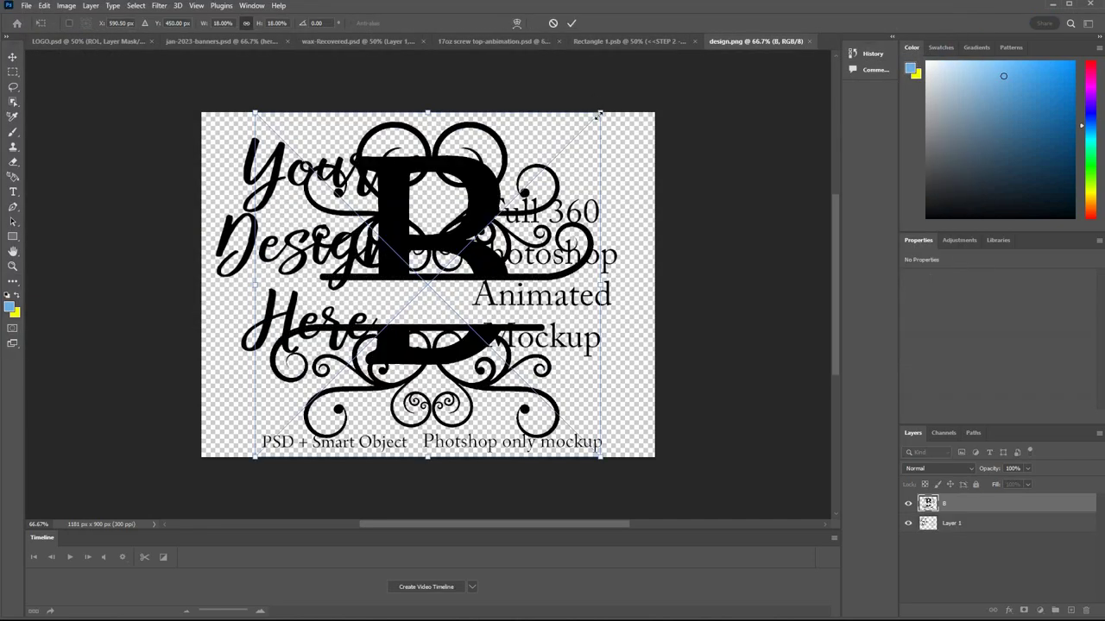
Step: Shrink the B monogram, position it over 'Your Design Here' and confirm the transform
left_click_drag(599, 114, 345, 341)
left_click_drag(489, 169, 445, 200)
left_click_drag(353, 336, 317, 263)
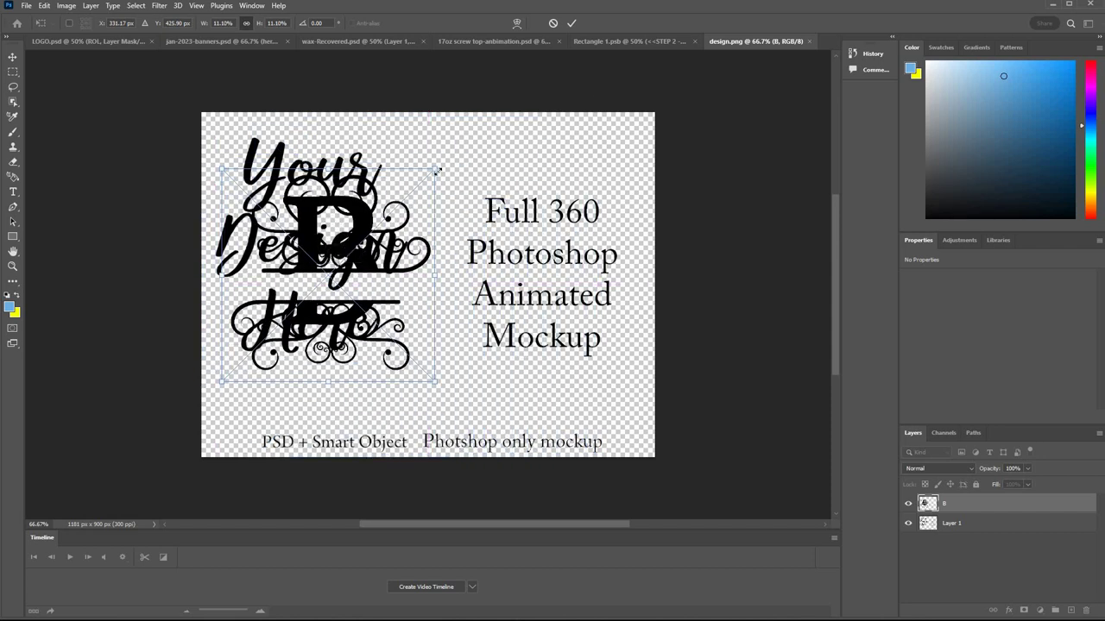
left_click_drag(437, 171, 422, 183)
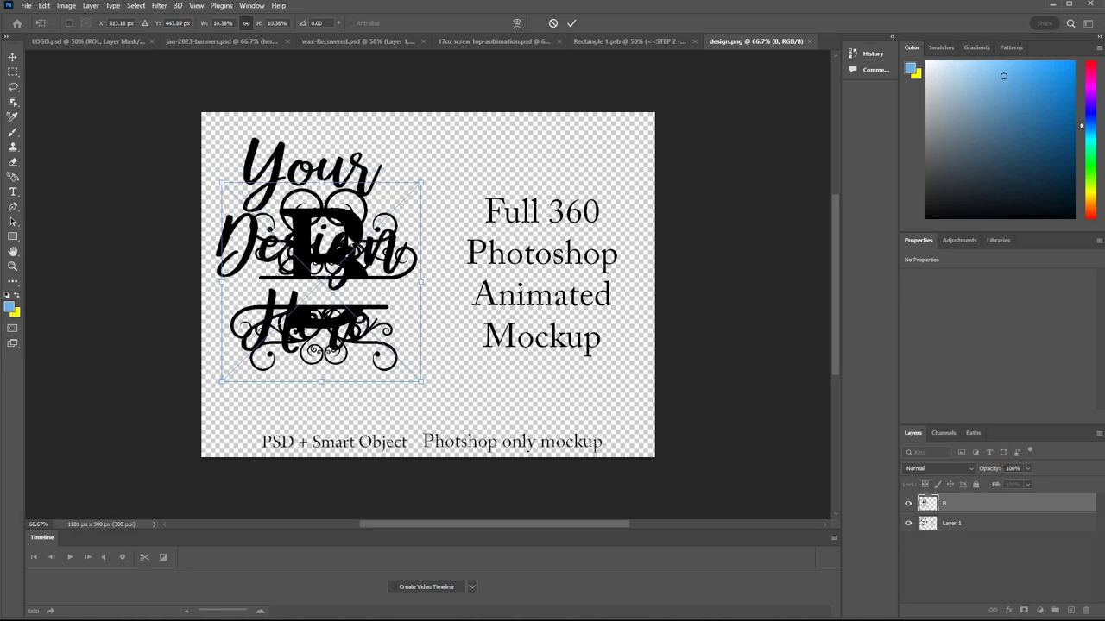
left_click_drag(351, 252, 351, 243)
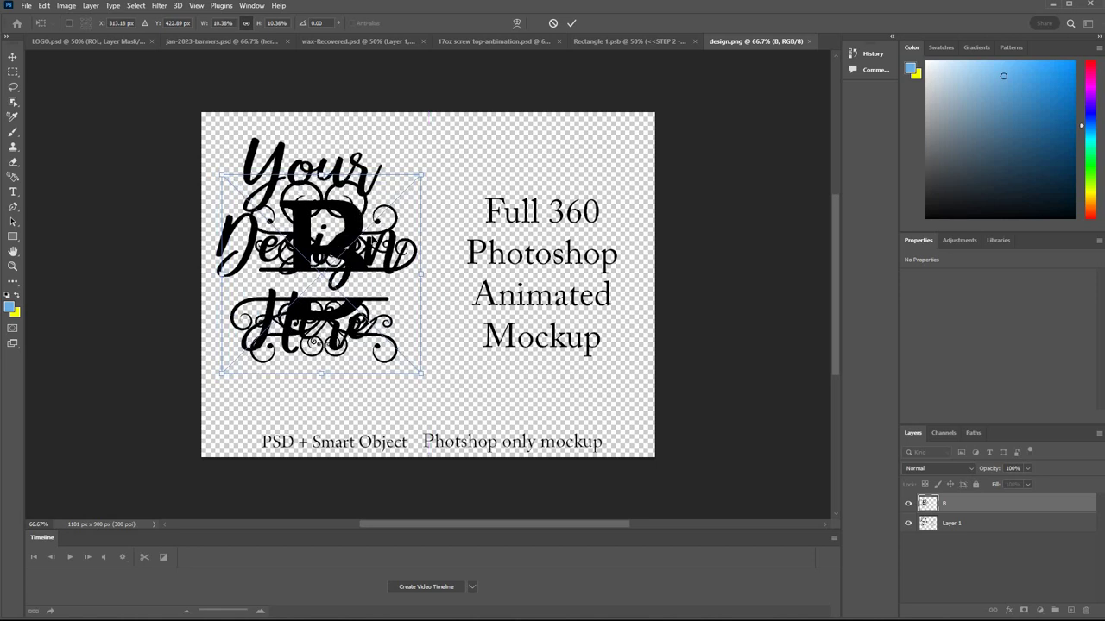
key("Return")
Step: Duplicate the B layer, move the copy to the right half, and hide Layer 1
key("g")
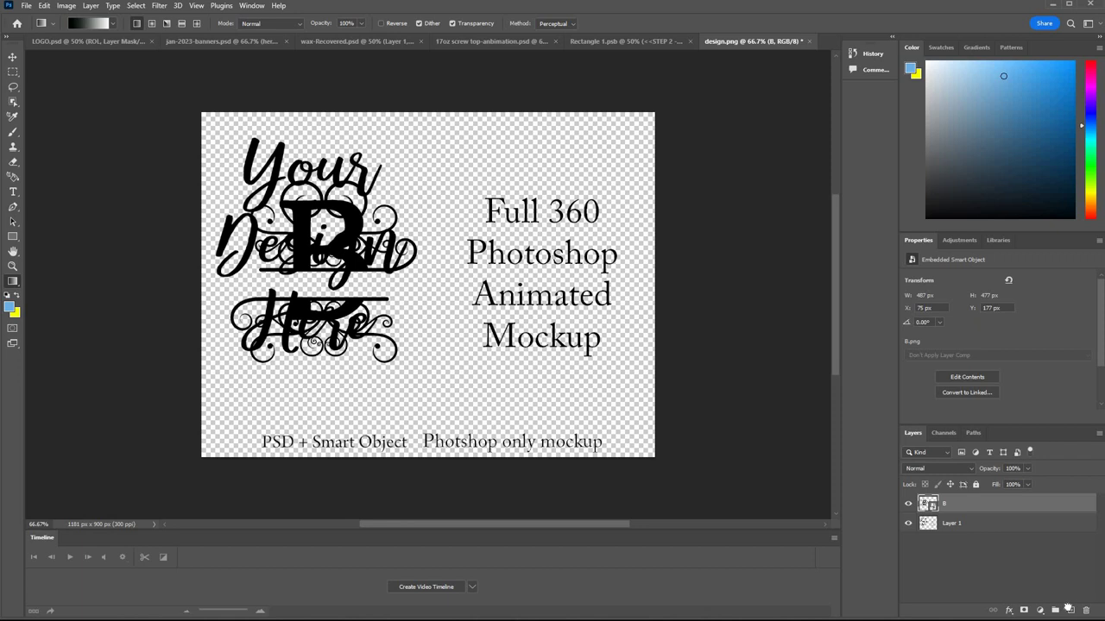
left_click_drag(1069, 607, 1068, 610)
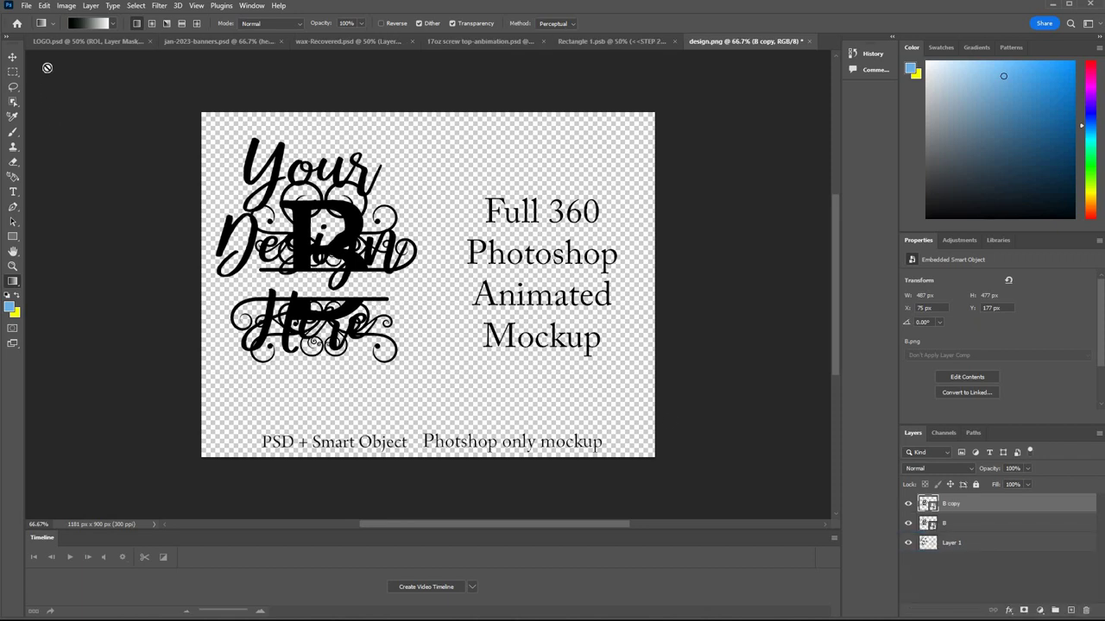
key("v")
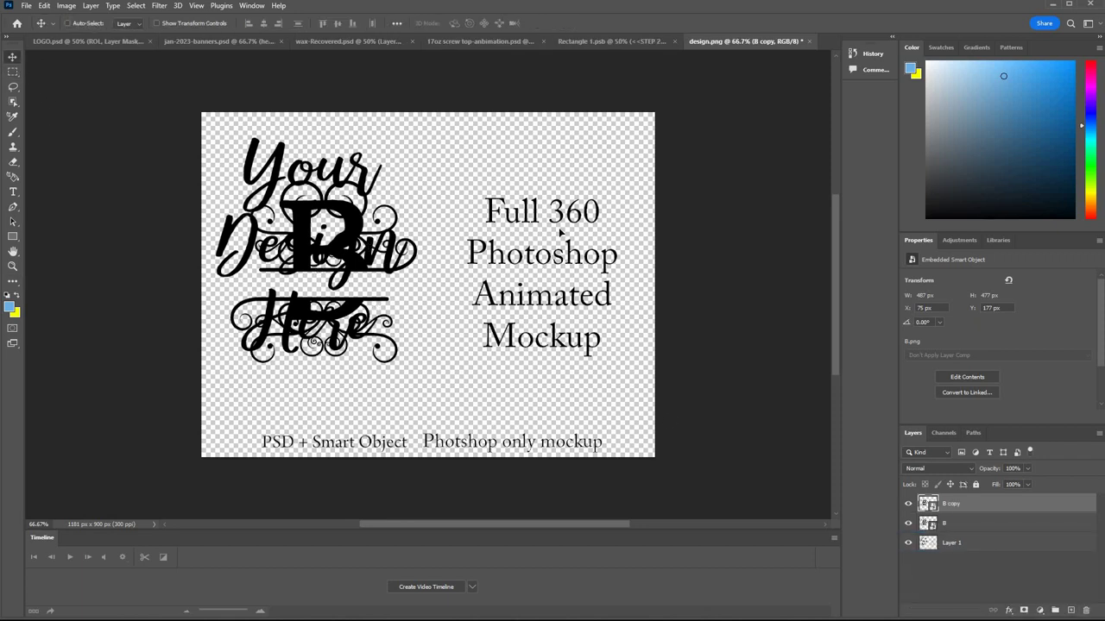
left_click_drag(359, 226, 567, 215)
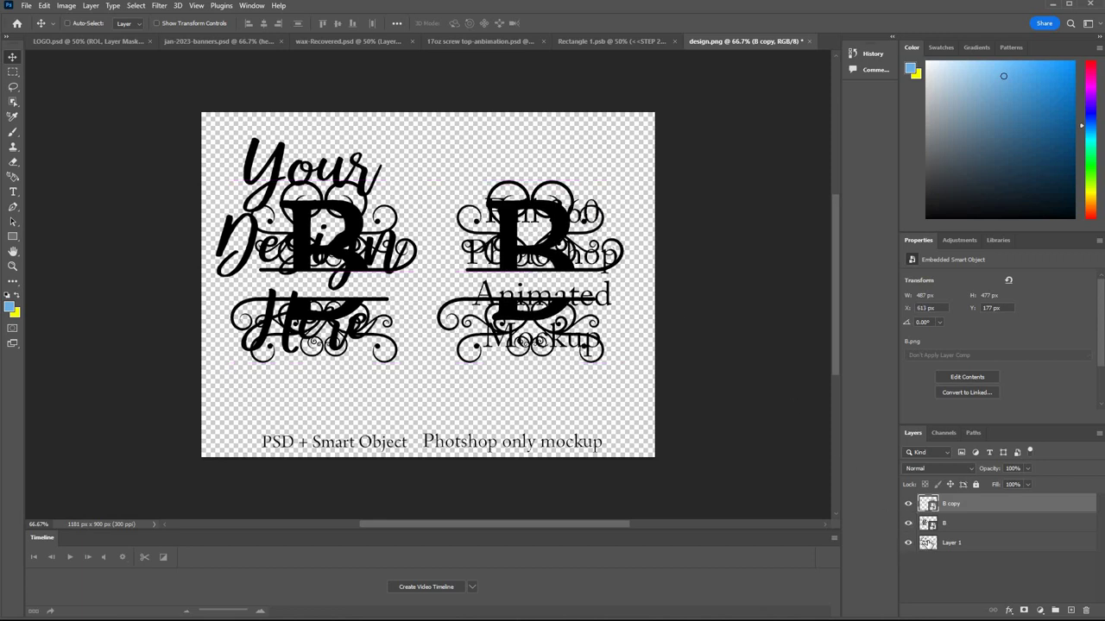
left_click(907, 542)
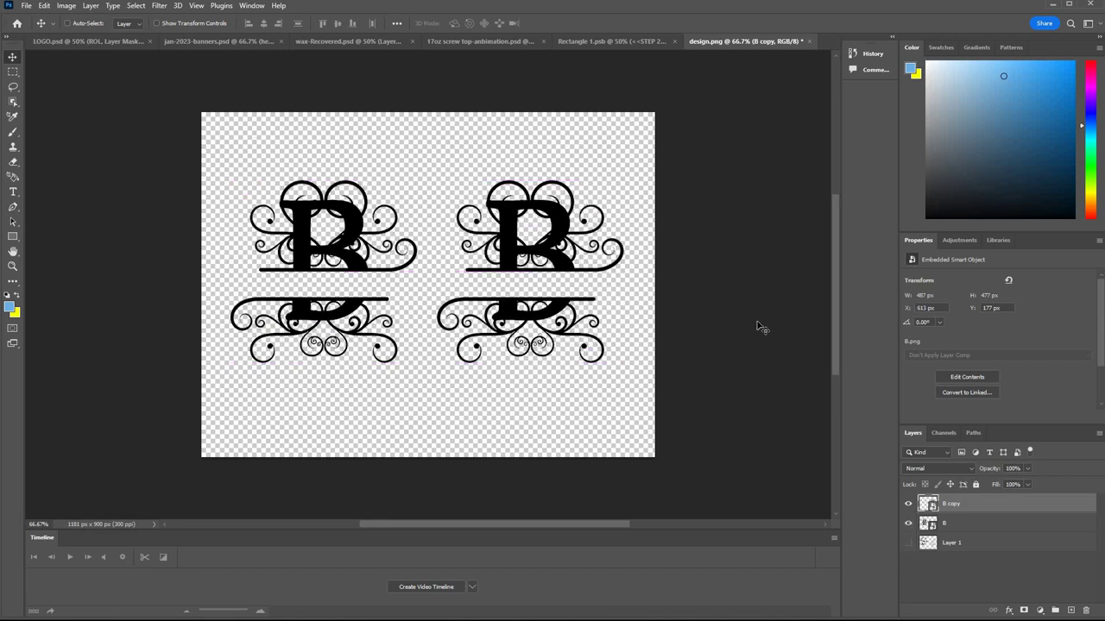
Step: Start closing design.png, then cancel to keep editing
left_click(809, 40)
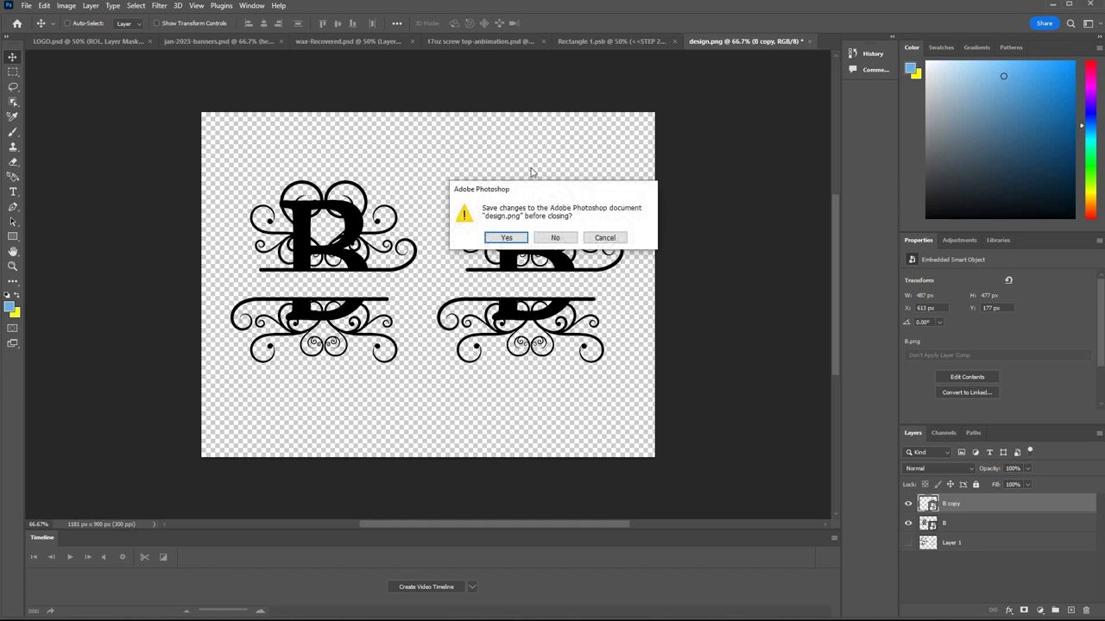
left_click(507, 239)
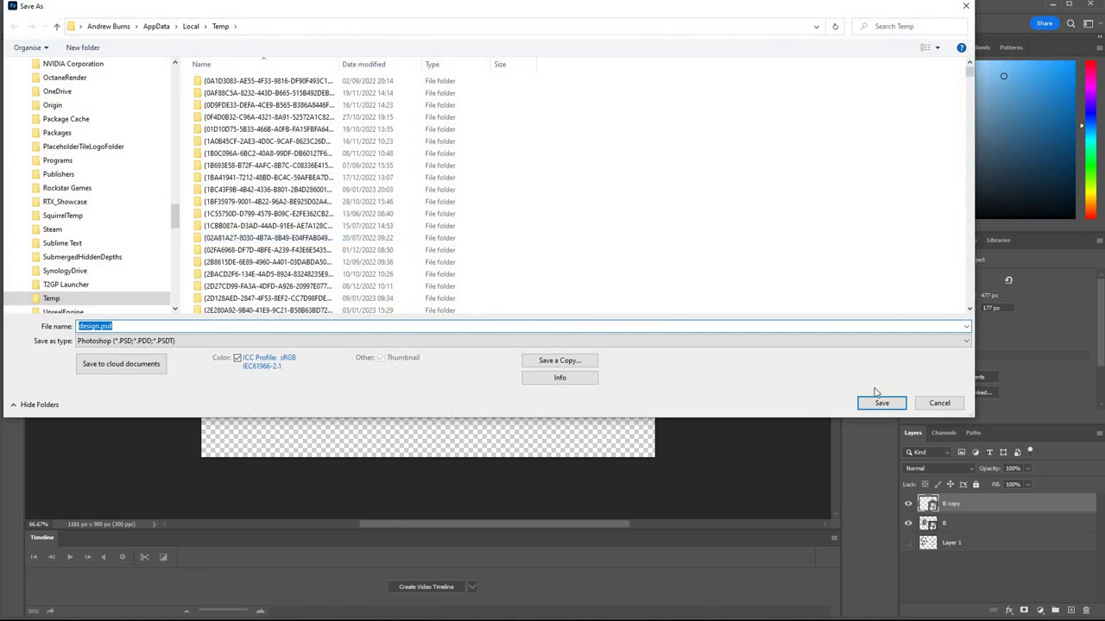
key("Escape")
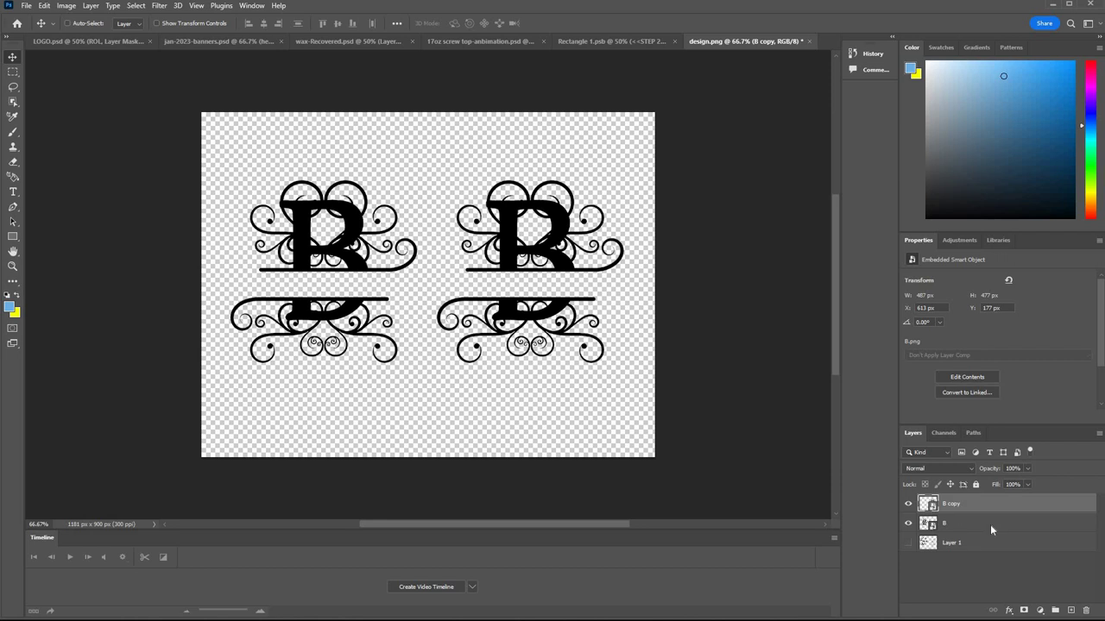
Step: Merge the B and B copy layers, delete Layer 1, and close design.png saving changes
left_click(990, 524, "ctrl")
right_click(991, 524)
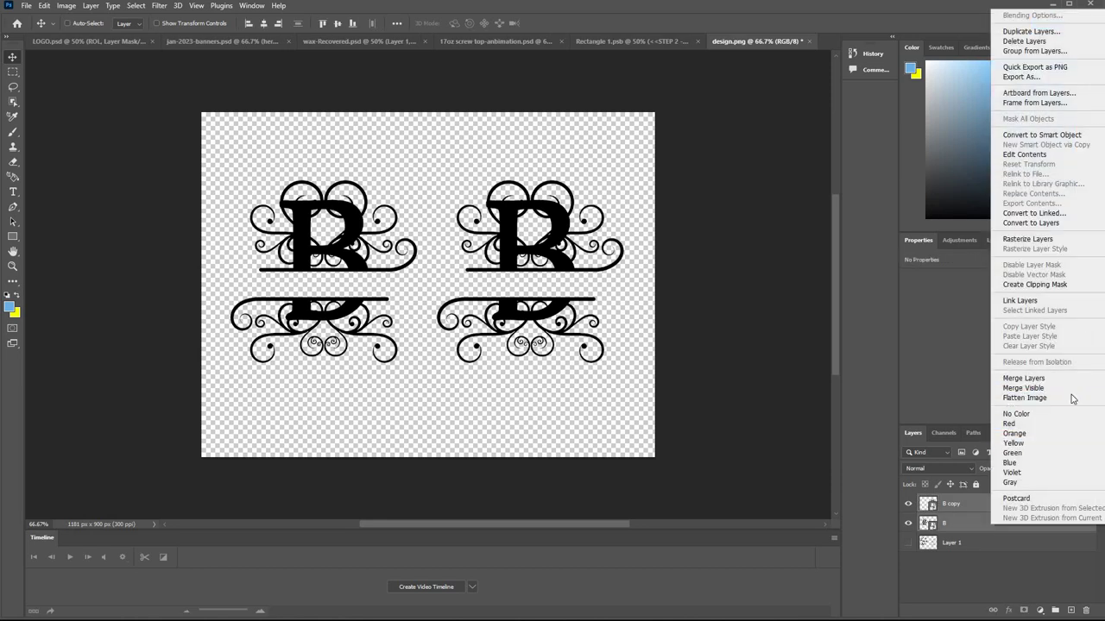
left_click(985, 533)
left_click_drag(986, 542, 1086, 611)
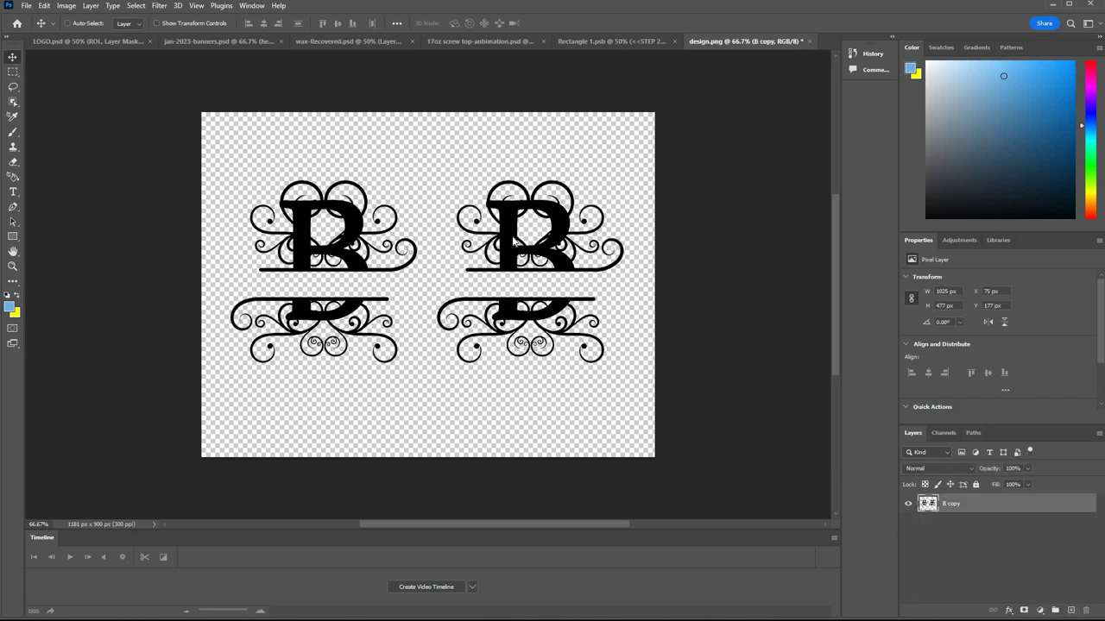
key("ctrl+w")
left_click(500, 237)
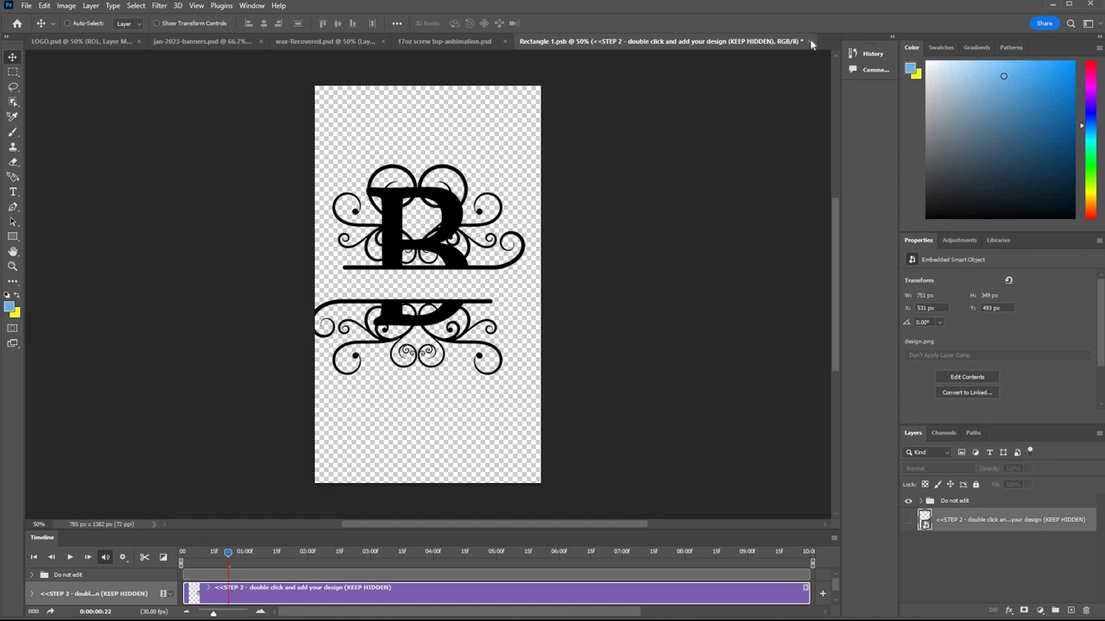
Step: Close Rectangle 1.psb with Yes to save, then click the timeline to refresh the mockup
left_click(810, 41)
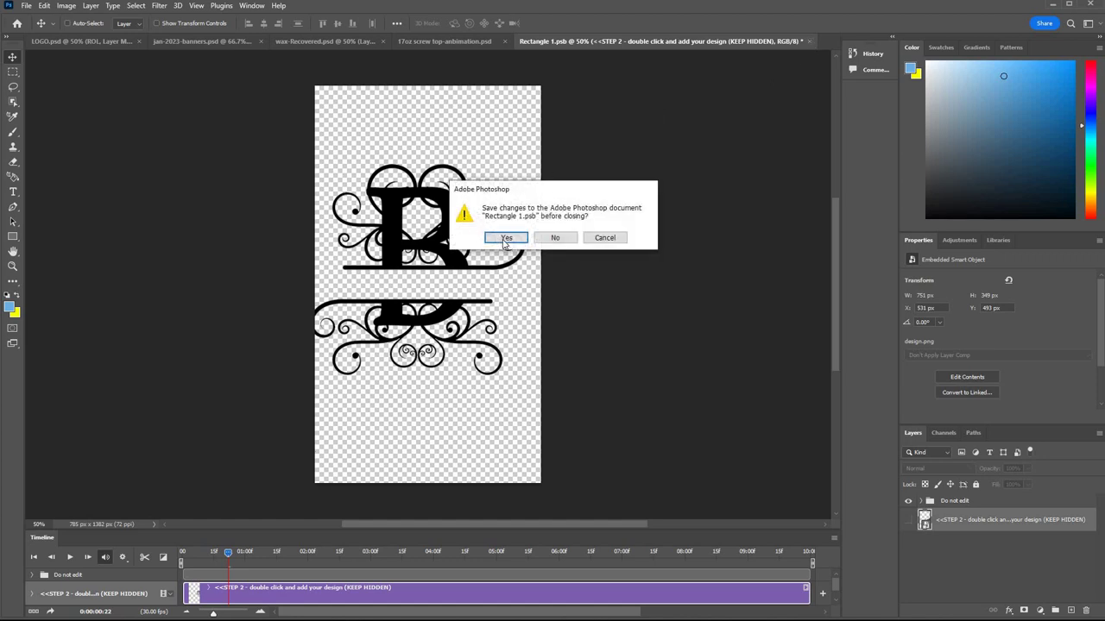
left_click(505, 238)
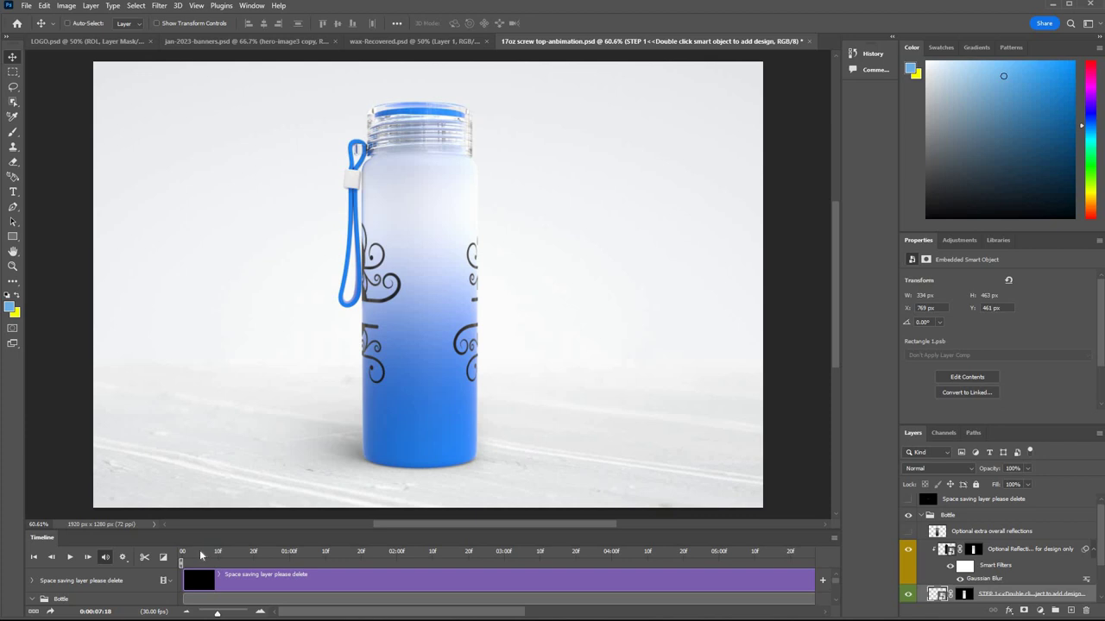
left_click(187, 552)
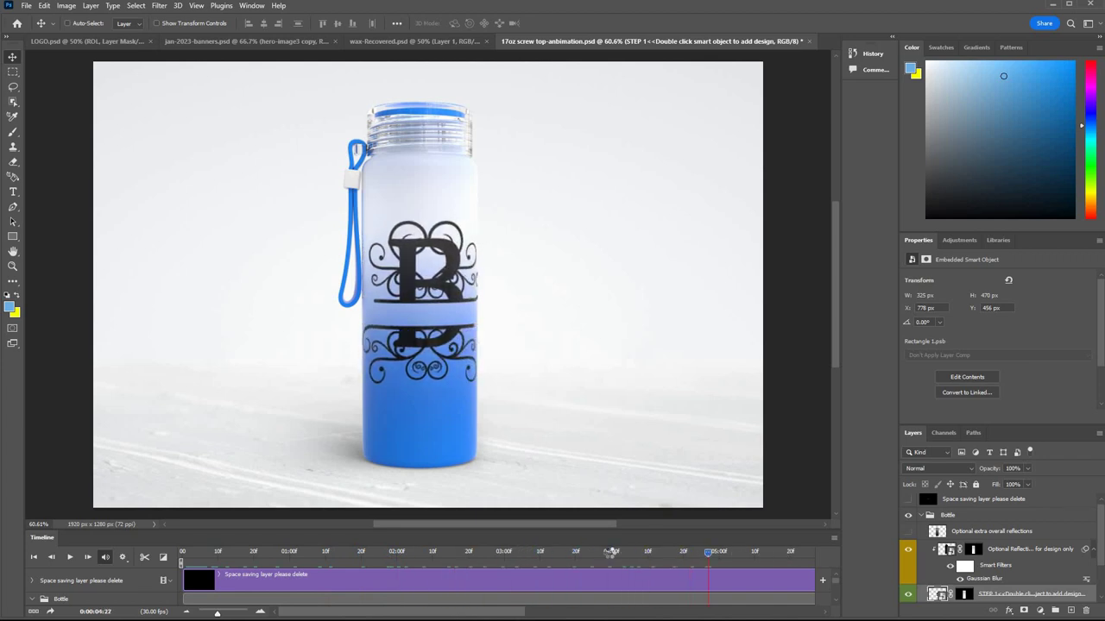
Step: Move the playhead to 0:00:04:20 with the monogram facing front, scrolling to the Color group
left_click(683, 551)
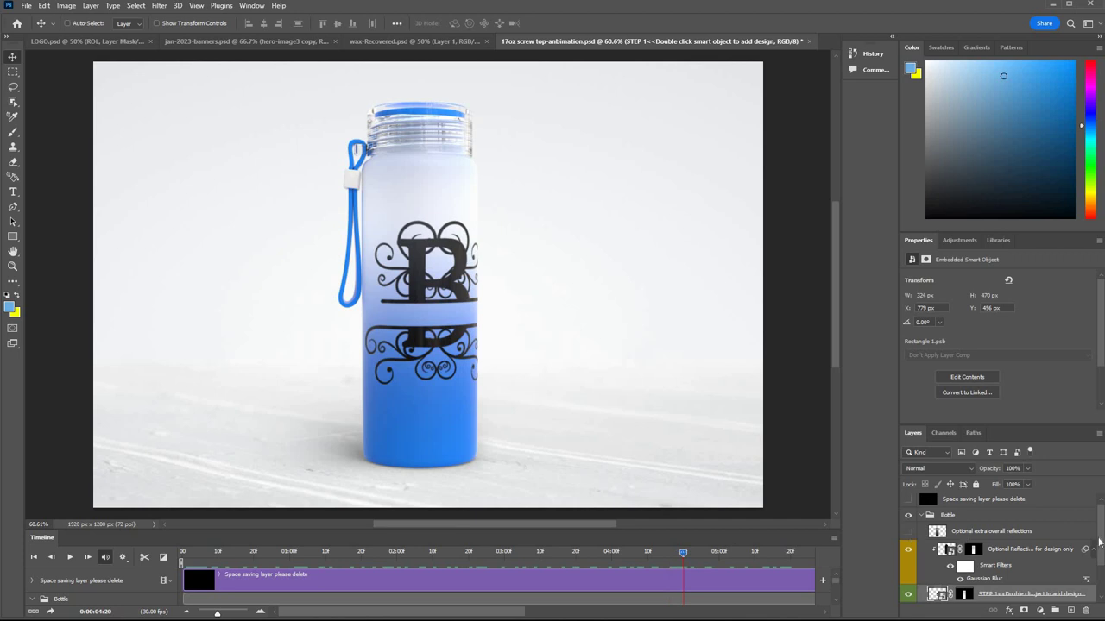
scroll(1099, 556, "down", 1)
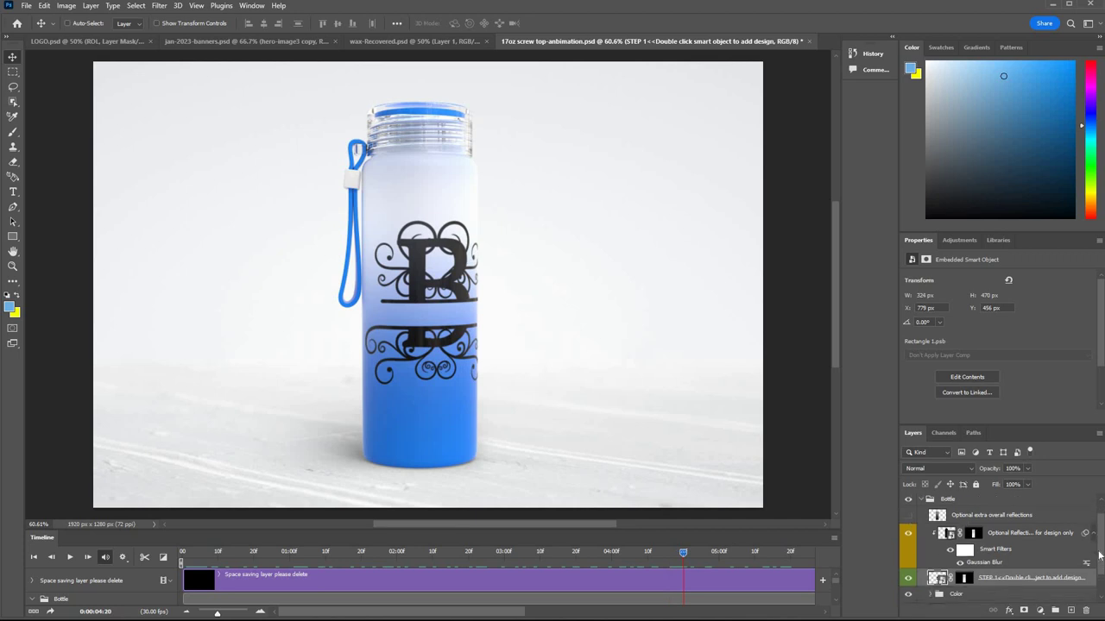
scroll(1099, 559, "down", 1)
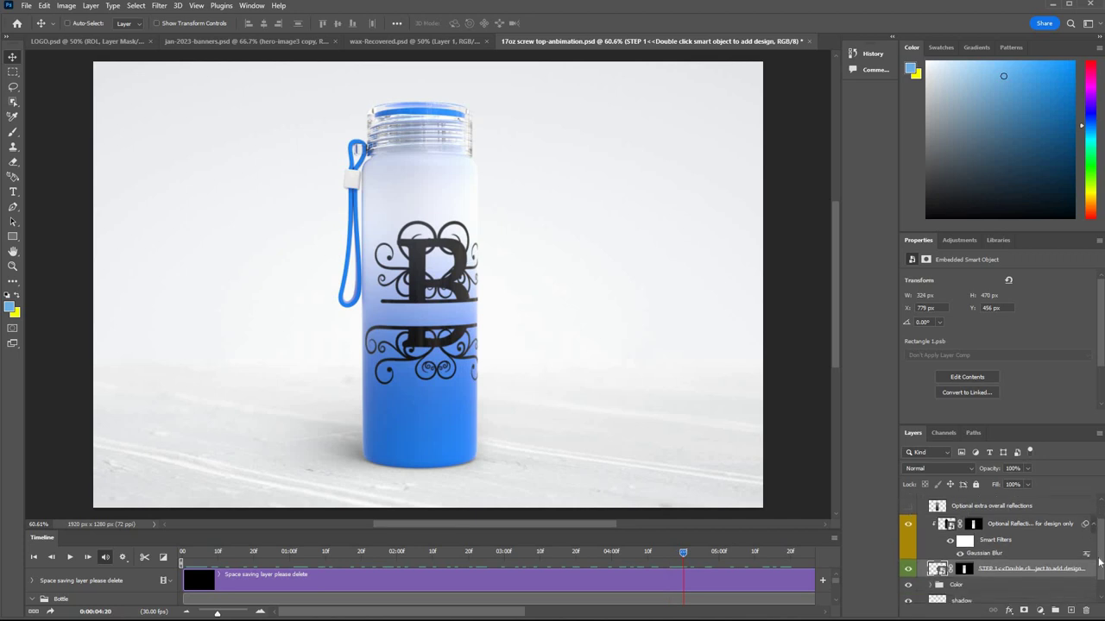
scroll(1099, 580, "down", 2)
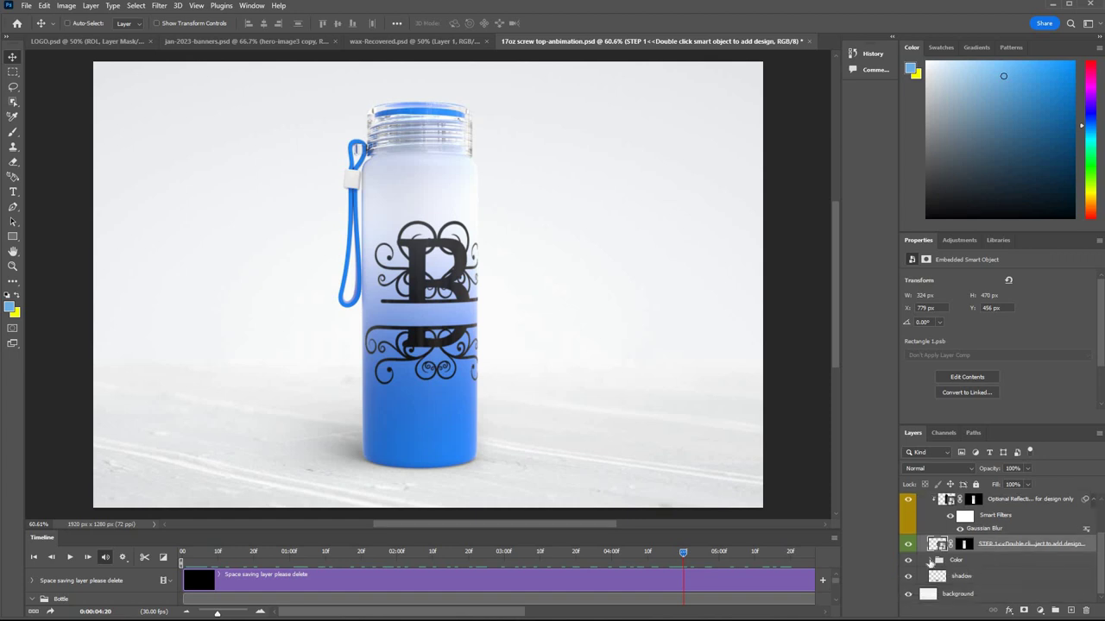
Step: Expand the Color group, preview green, orange, pink and white, then turn on yellow
left_click(932, 560)
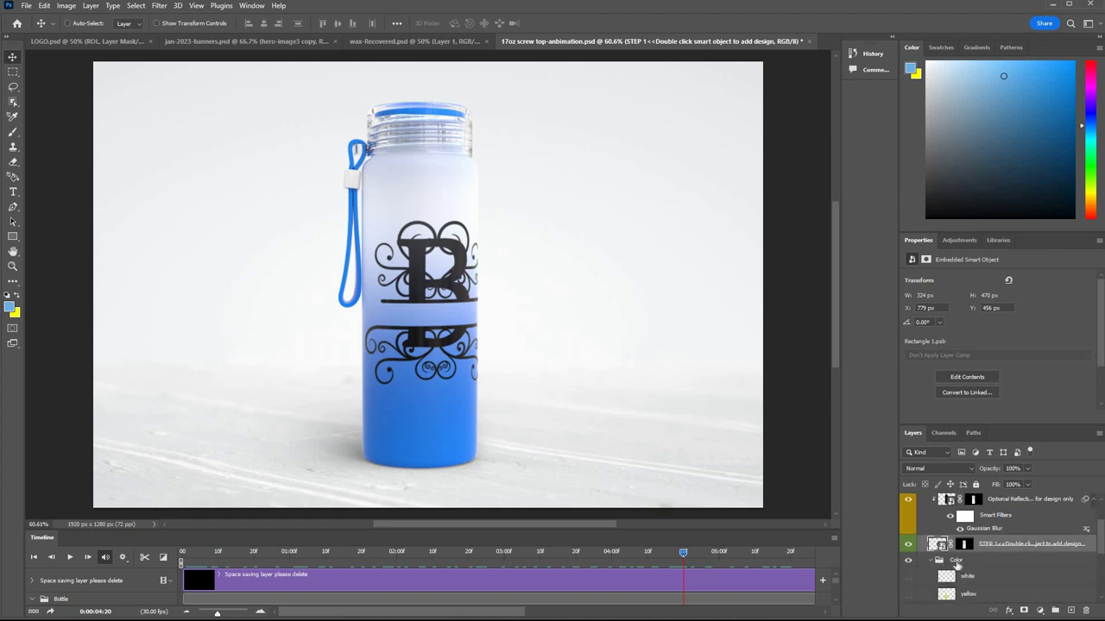
scroll(956, 564, "down", 4)
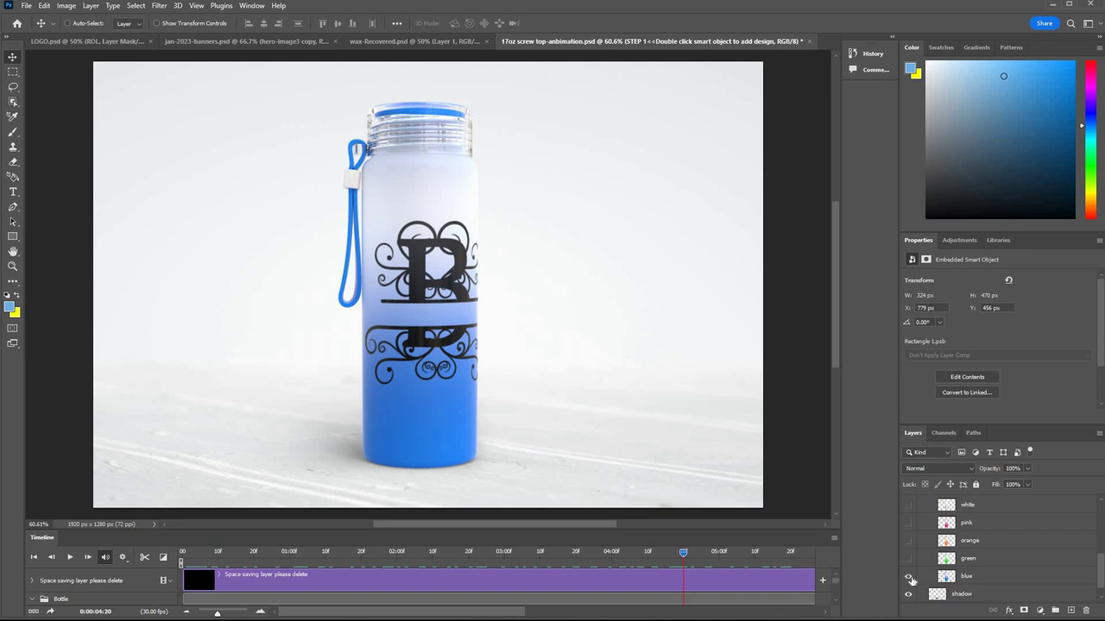
scroll(922, 576, "up", 1)
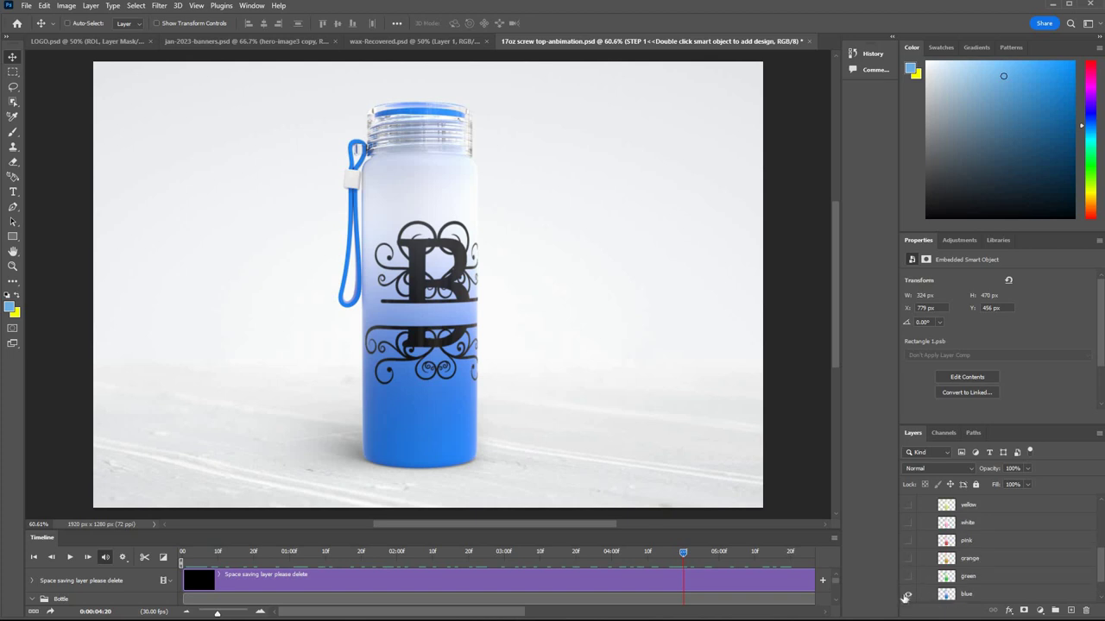
left_click(906, 594)
left_click(907, 577)
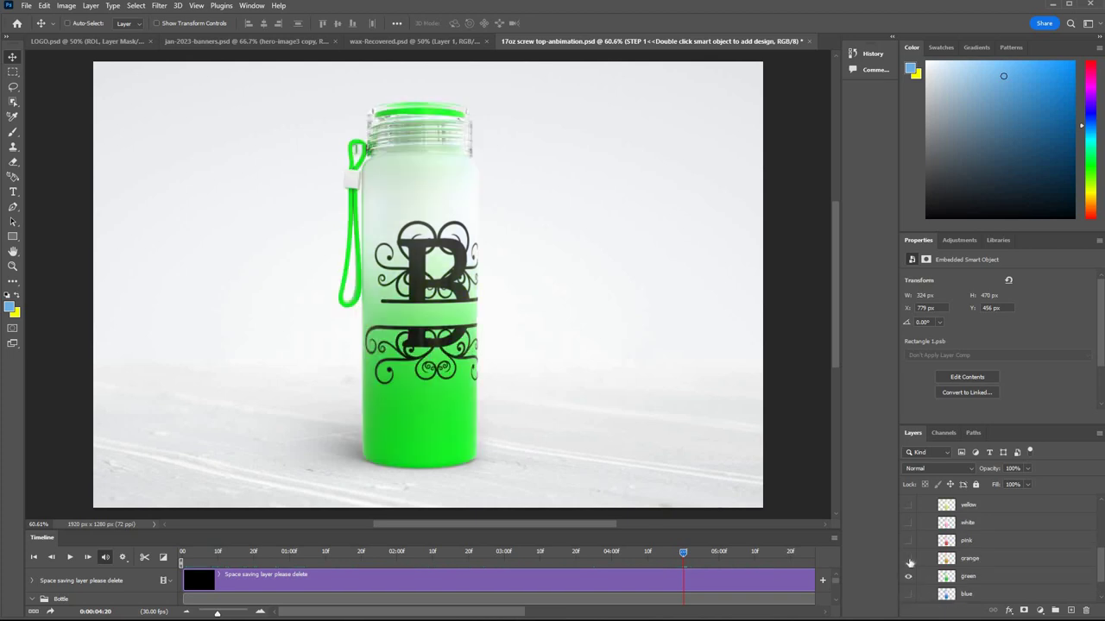
left_click(907, 576)
left_click(907, 558)
left_click(907, 559)
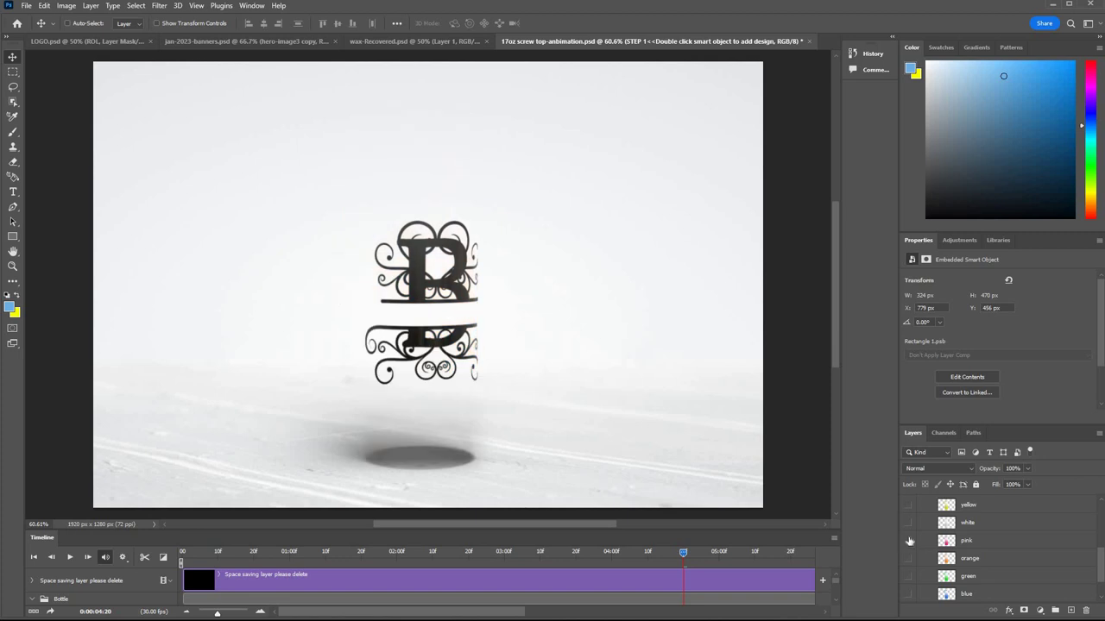
left_click(907, 540)
left_click(907, 540)
left_click(907, 522)
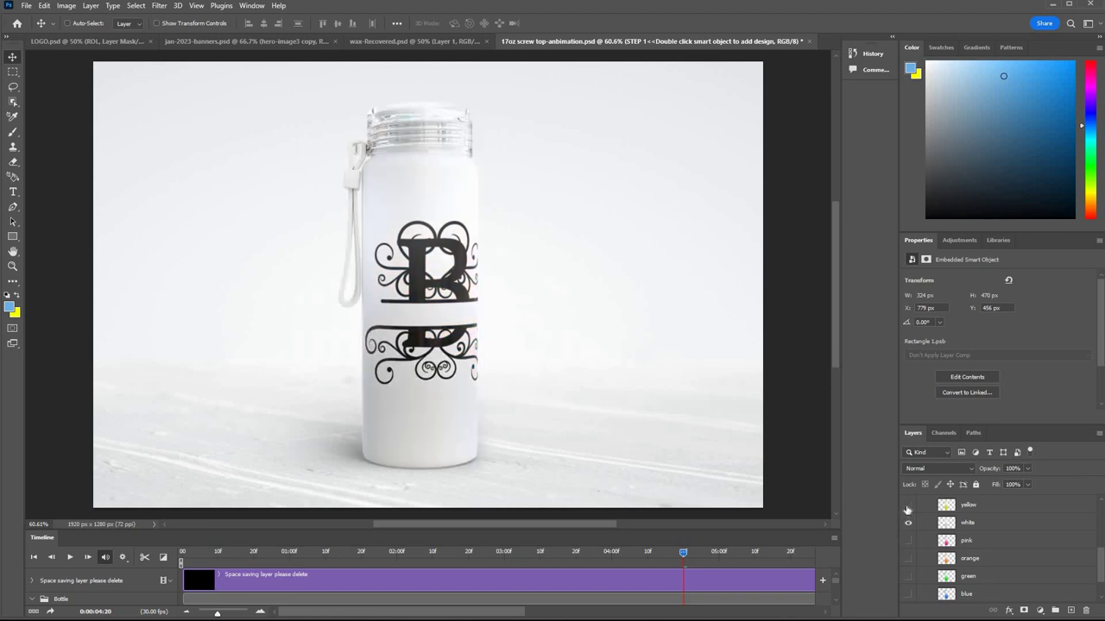
left_click(907, 522)
left_click(907, 505)
Step: Compare yellow against white, keep yellow visible, and collapse the Color group
scroll(984, 530, "up", 1)
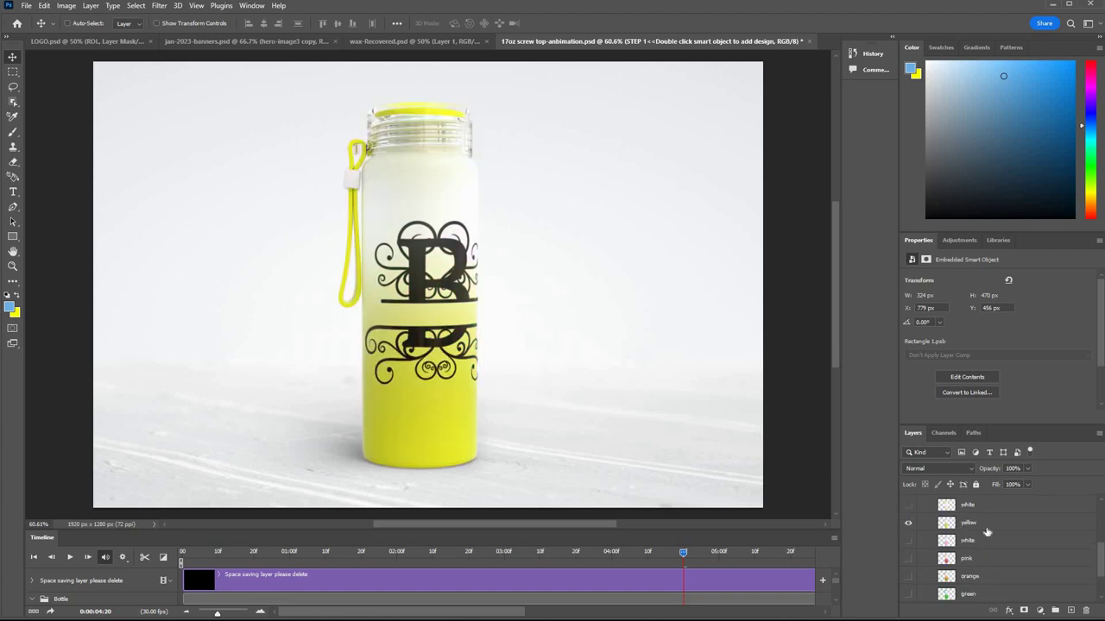
left_click(986, 529)
scroll(984, 530, "up", 1)
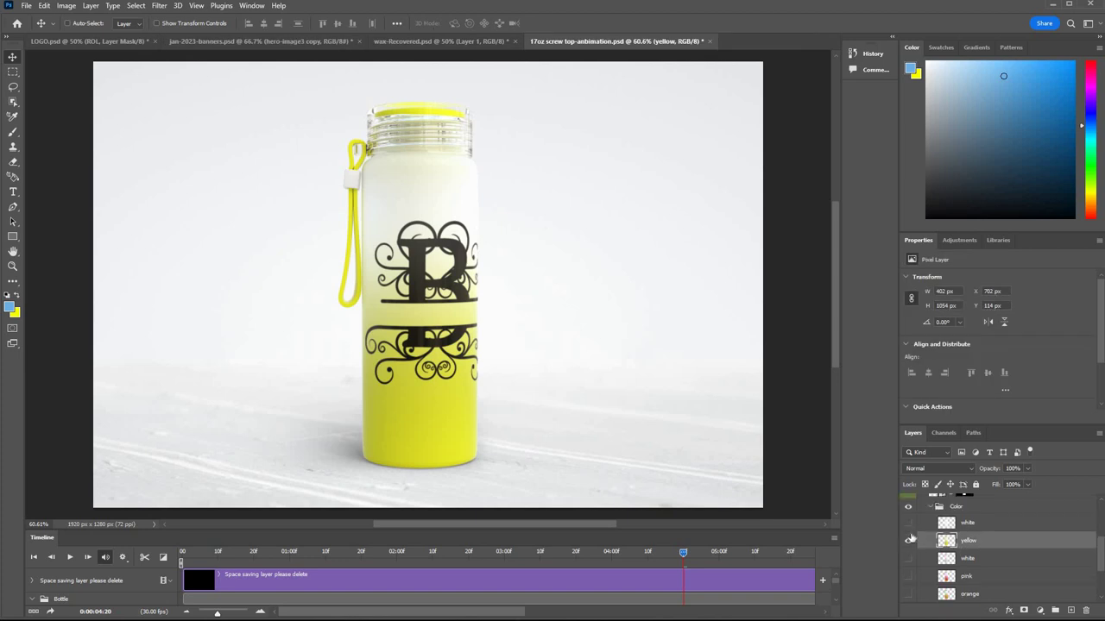
left_click(907, 540)
left_click(907, 522)
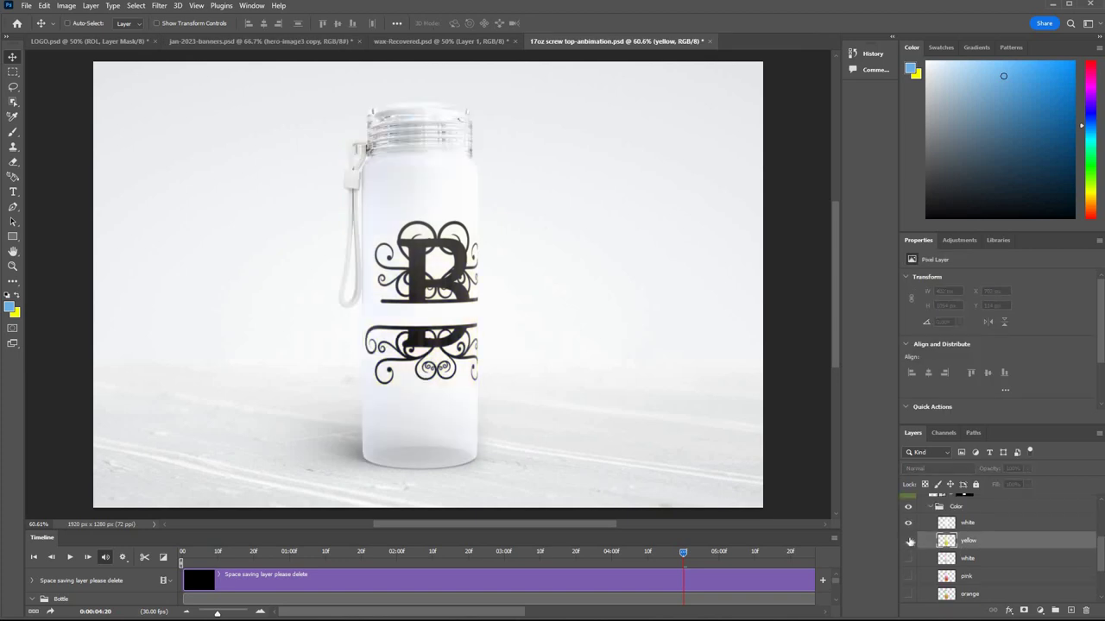
left_click(907, 522)
left_click(907, 540)
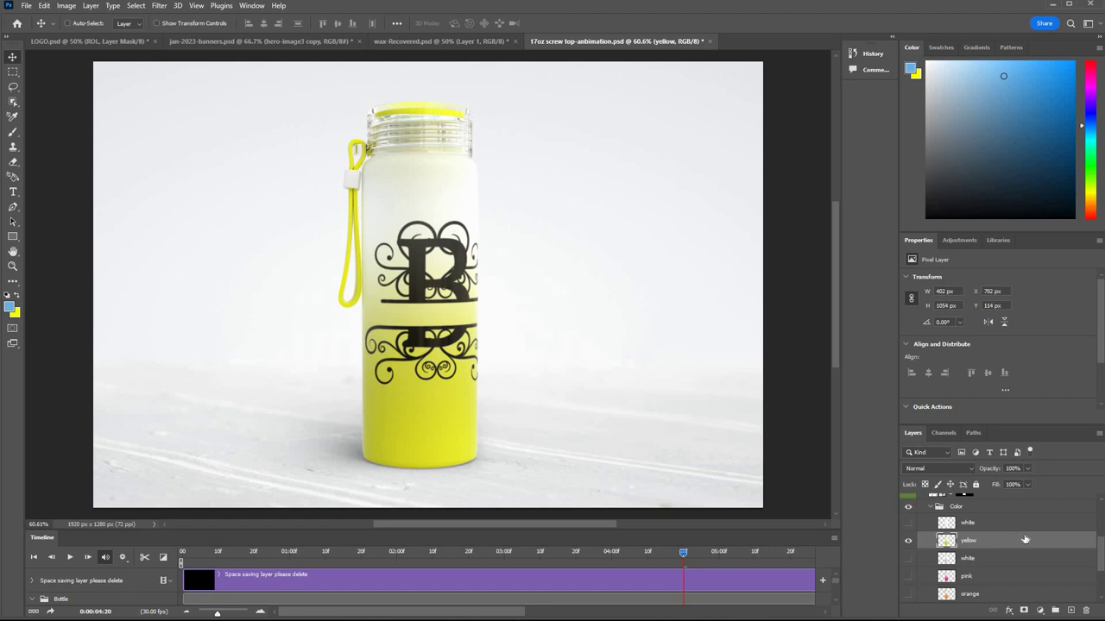
left_click(1094, 552)
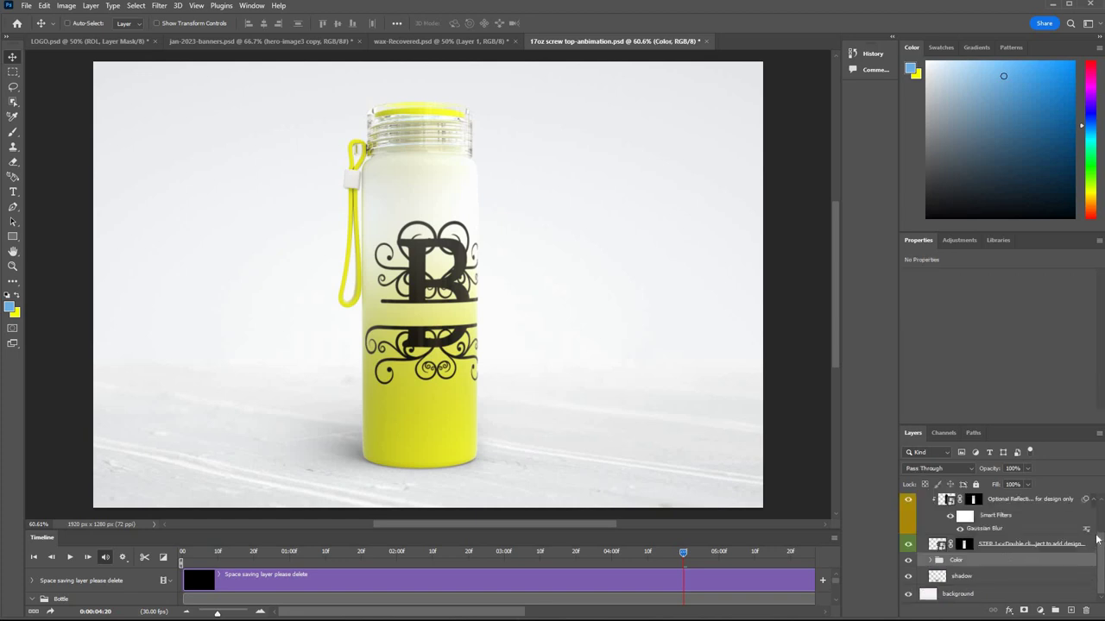
Step: Toggle the background photo off and back on to check transparency
scroll(1098, 528, "up", 3)
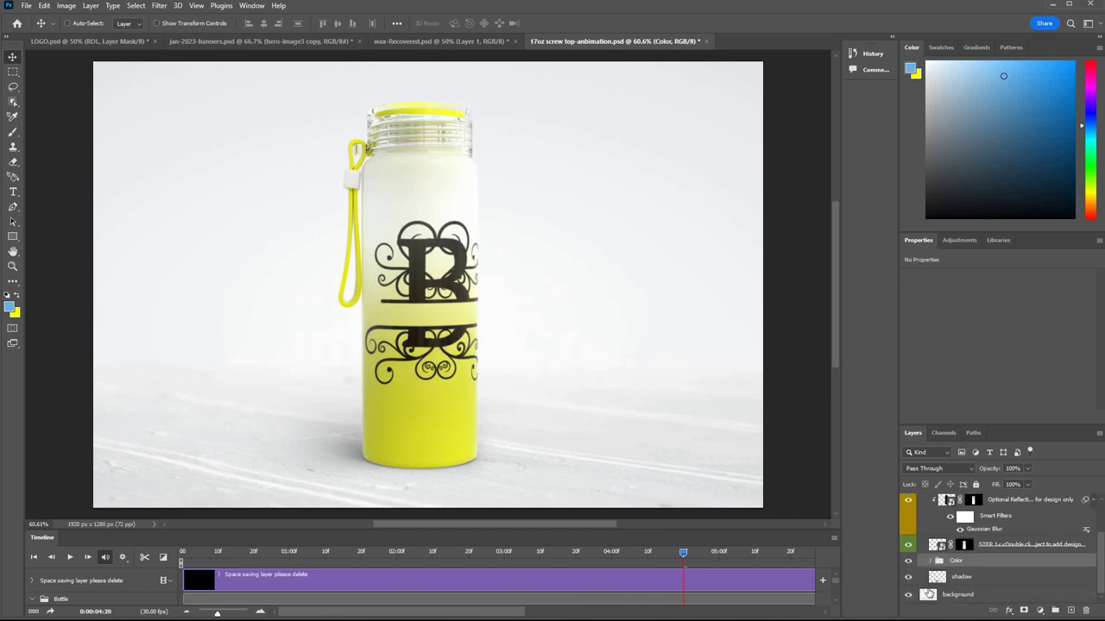
scroll(949, 587, "down", 3)
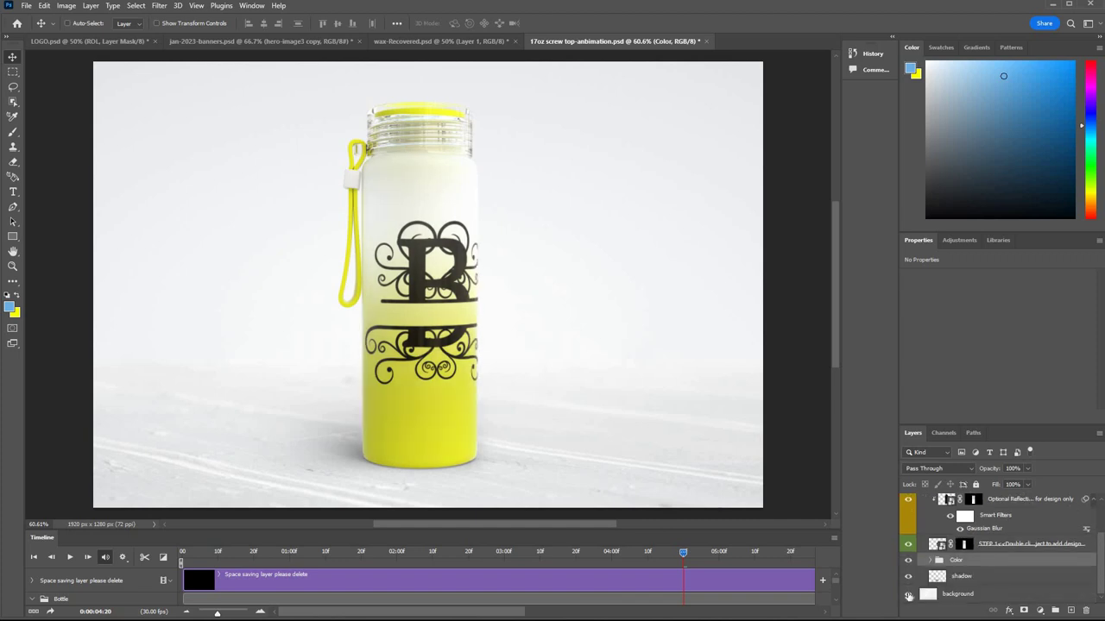
left_click(908, 594)
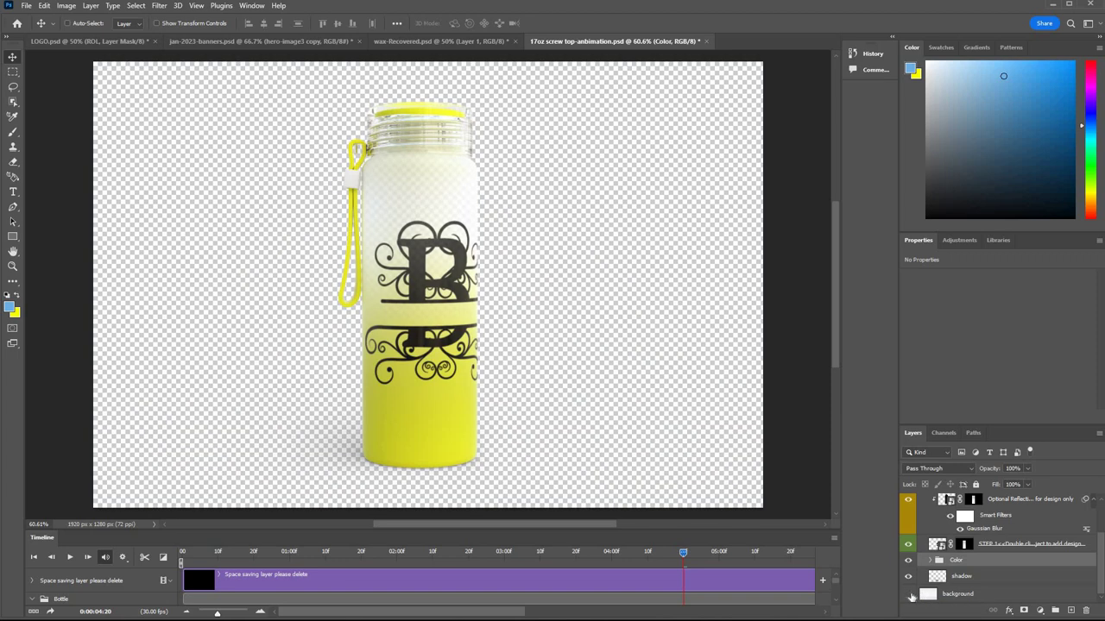
left_click(908, 595)
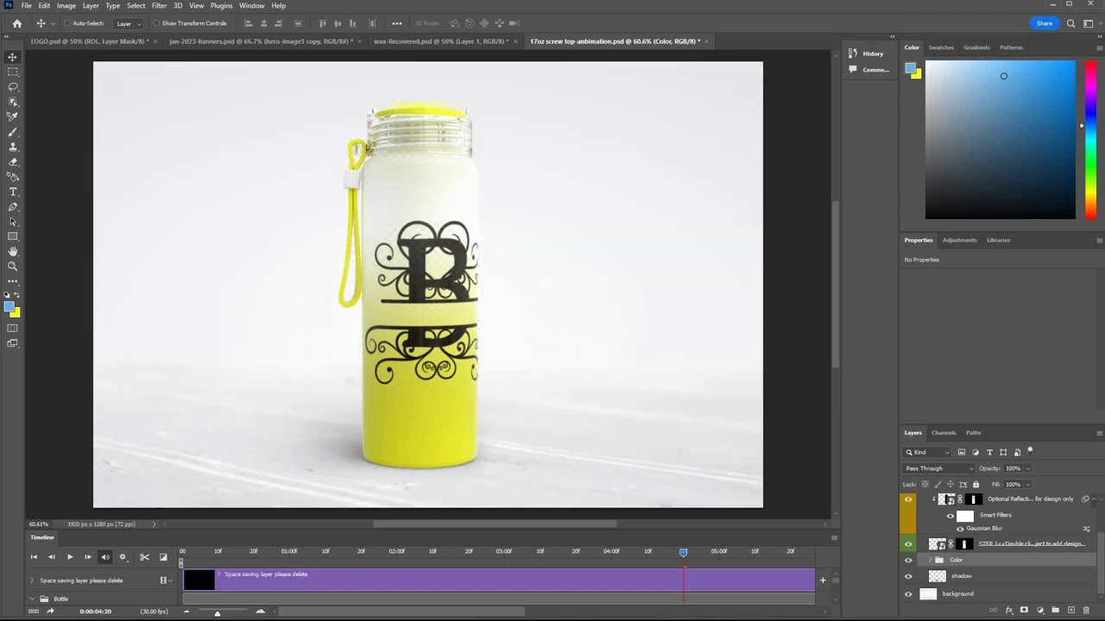
Step: Toggle the bottle's shadow layer off and on to compare, leaving it visible
left_click(26, 6)
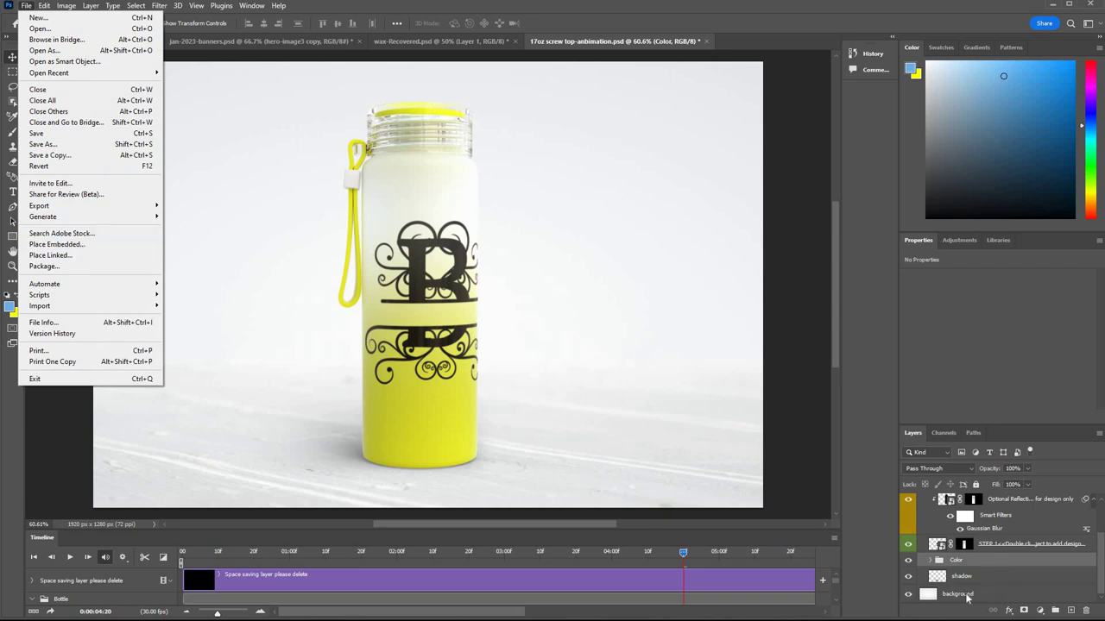
left_click(914, 587)
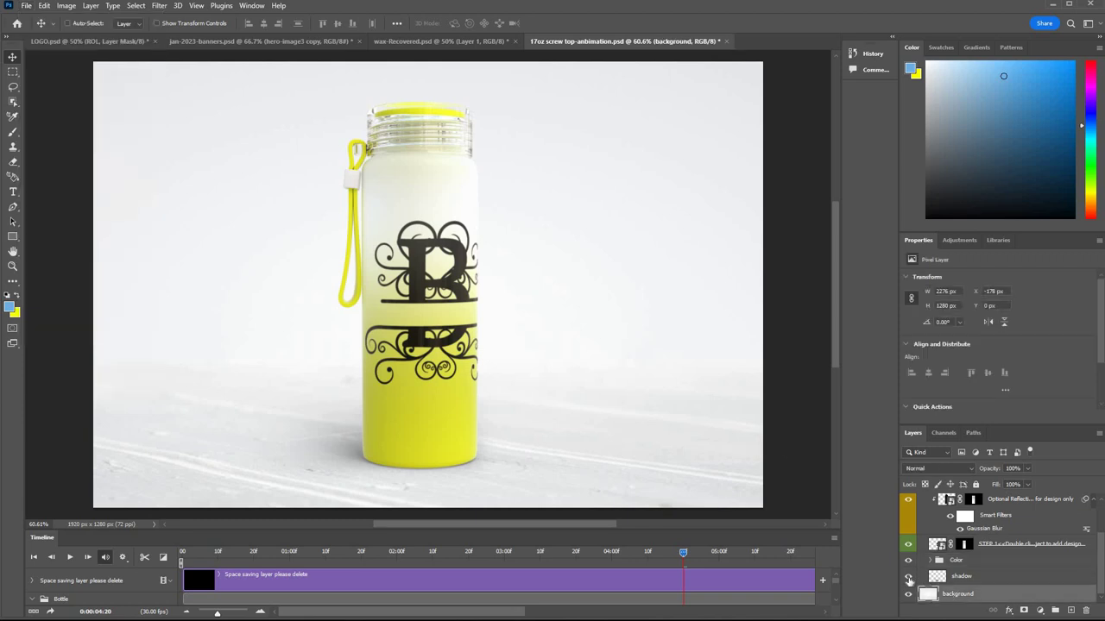
left_click(908, 577)
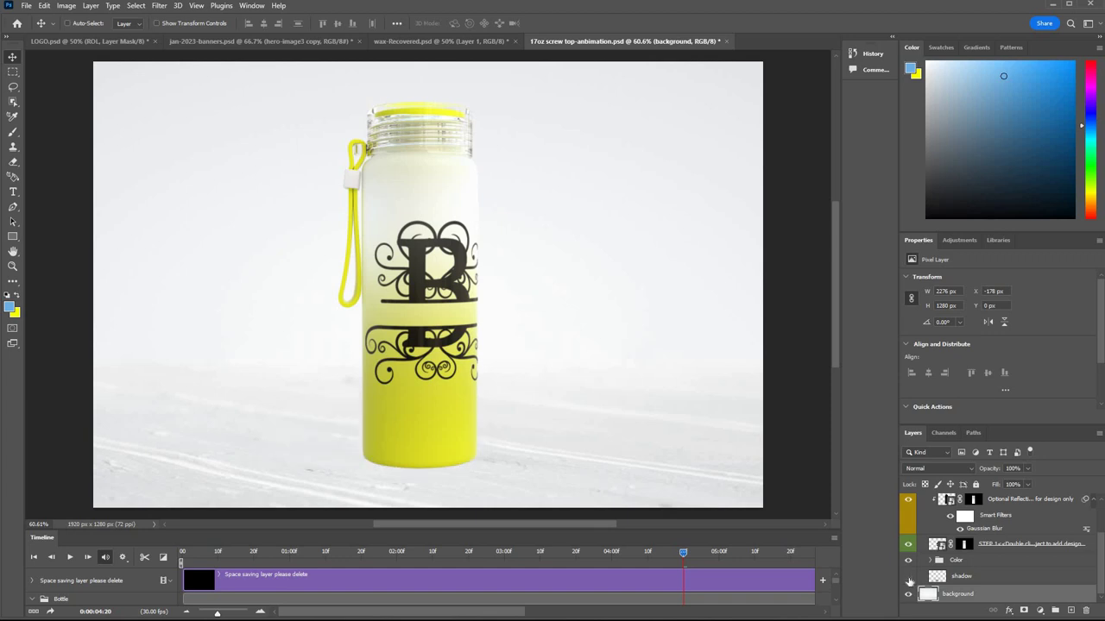
left_click(908, 576)
left_click(908, 576)
left_click(908, 577)
Step: Choose Render Video from the Timeline panel's flyout menu
scroll(999, 536, "up", 2)
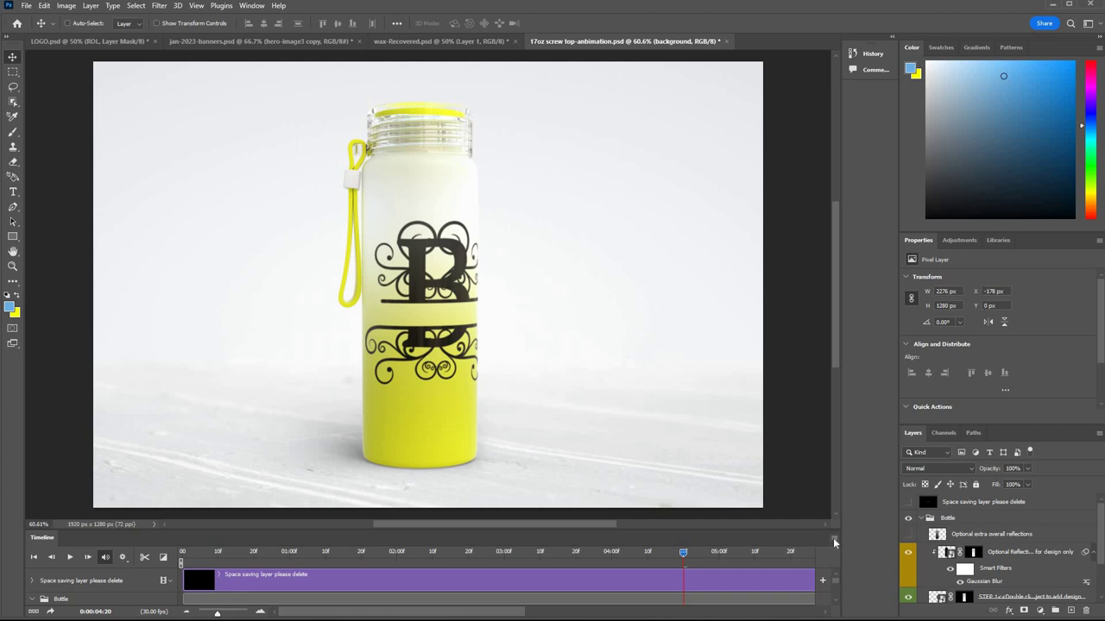
left_click(833, 540)
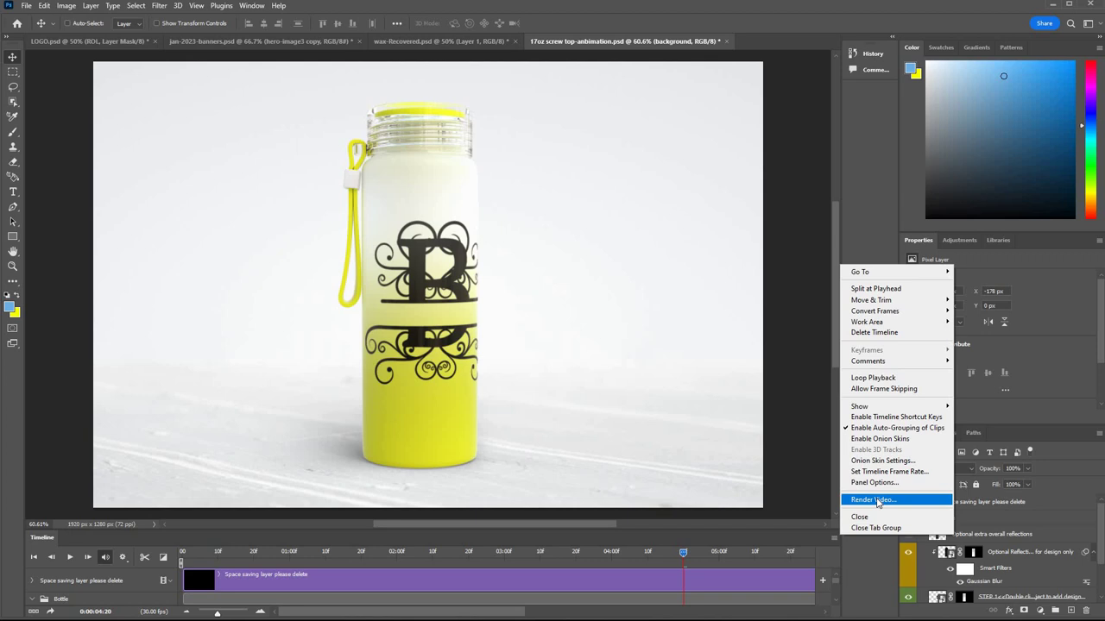
left_click(876, 500)
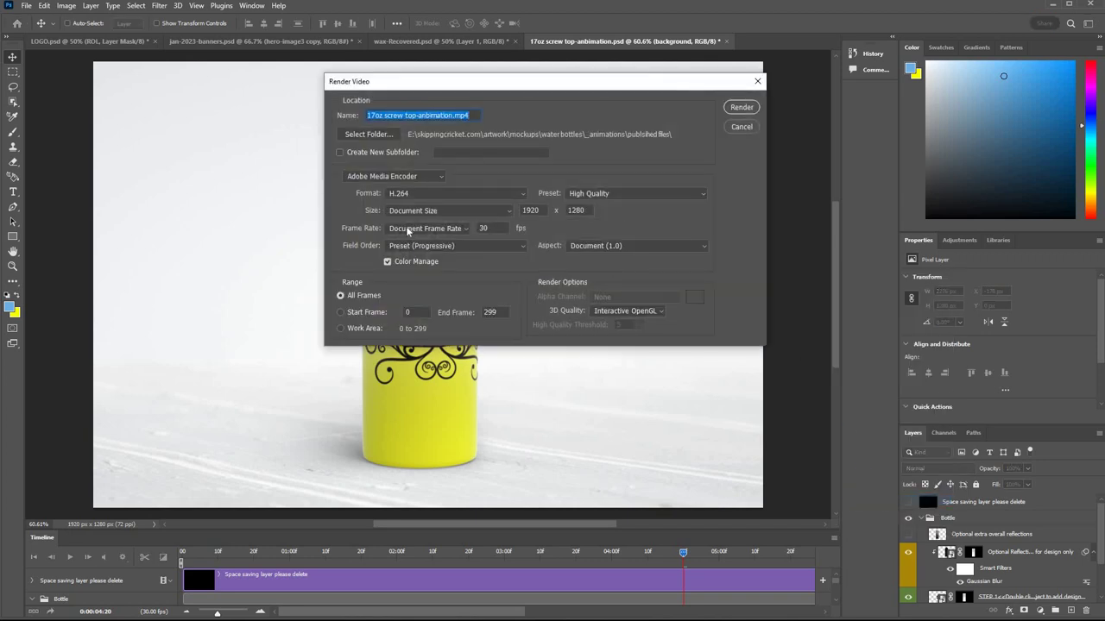
Step: Keep H.264 as the Render Video format (High Quality, 1920 × 1280, 30 fps)
left_click(436, 194)
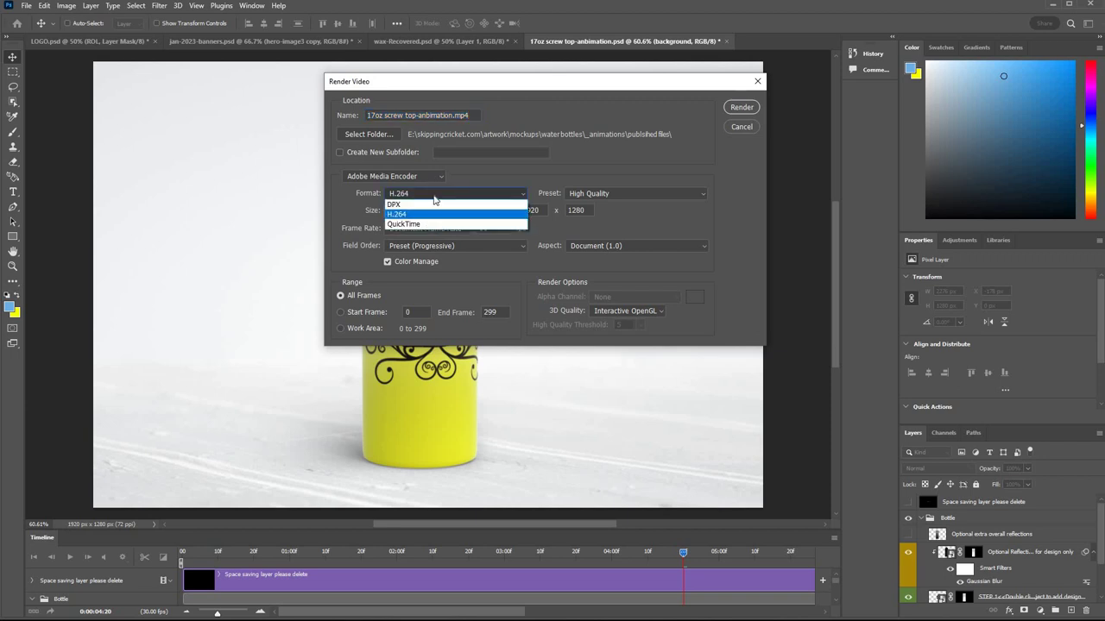
left_click(437, 198)
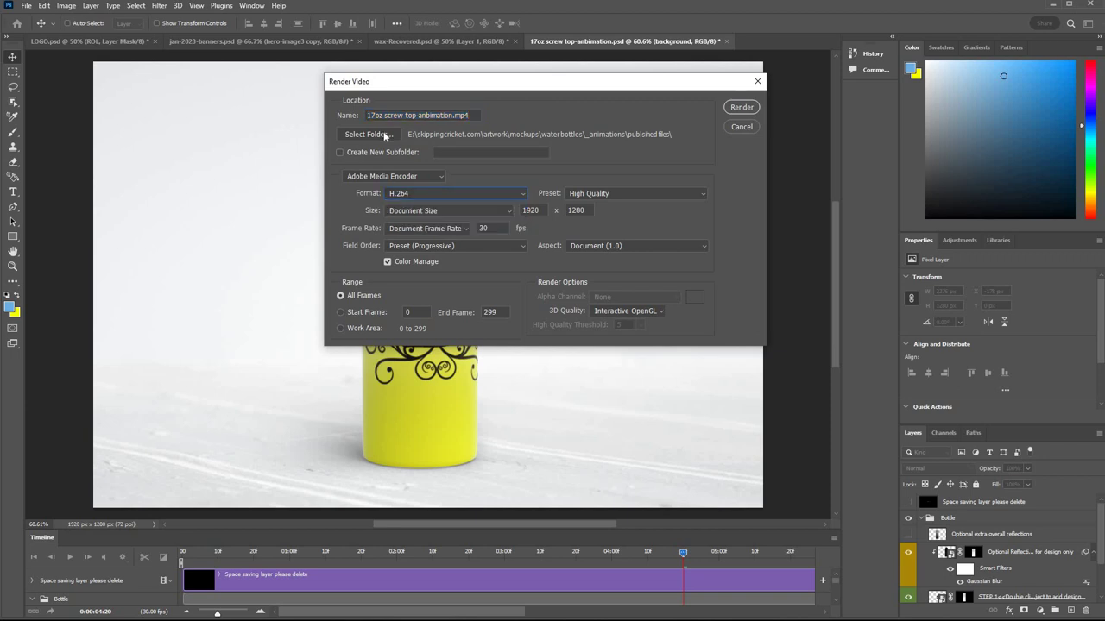
Step: Start rendering the yellow B-monogram bottle animation to an MP4 and let it run about halfway
left_click(744, 107)
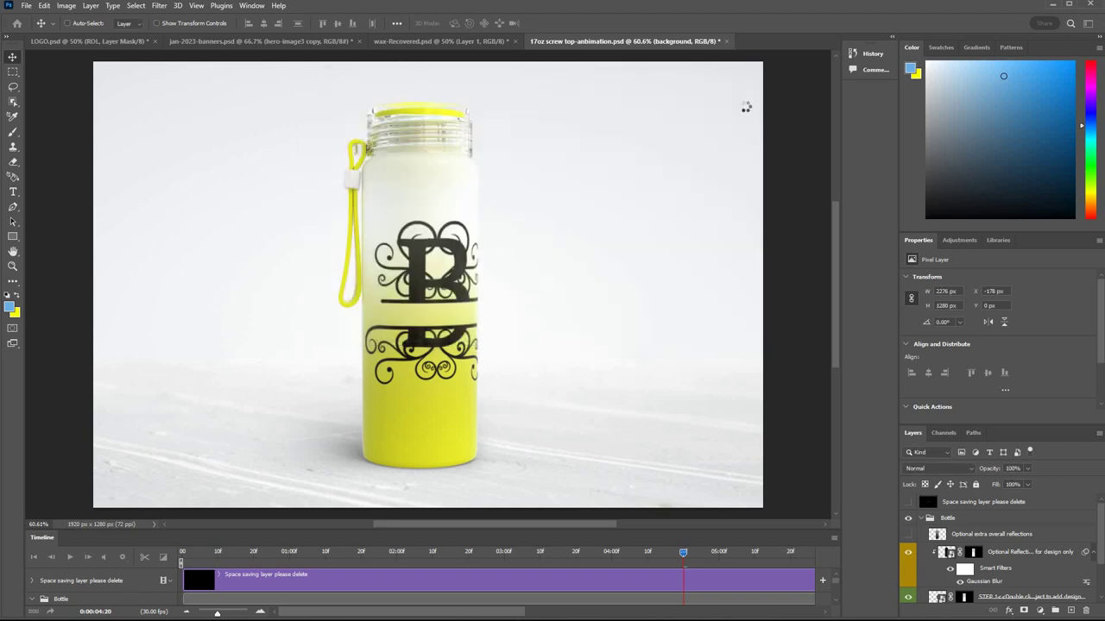